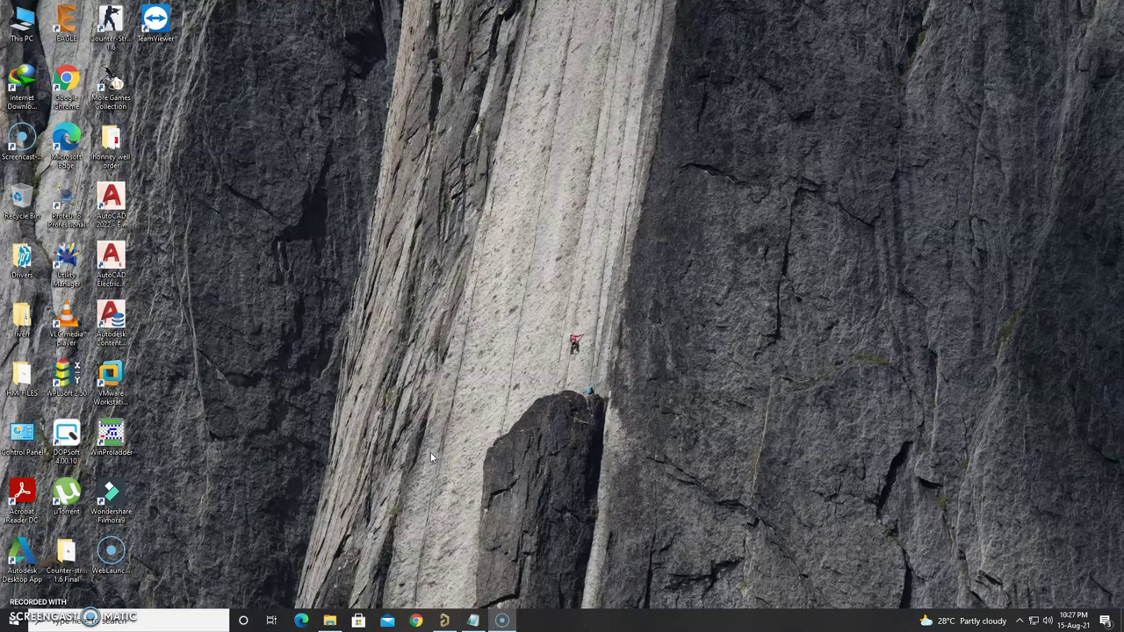
- Switch to Altium Designer and open Sheet1.SchDoc from the Projects panel
{"action": "left_click", "coordinate": [444, 620]}
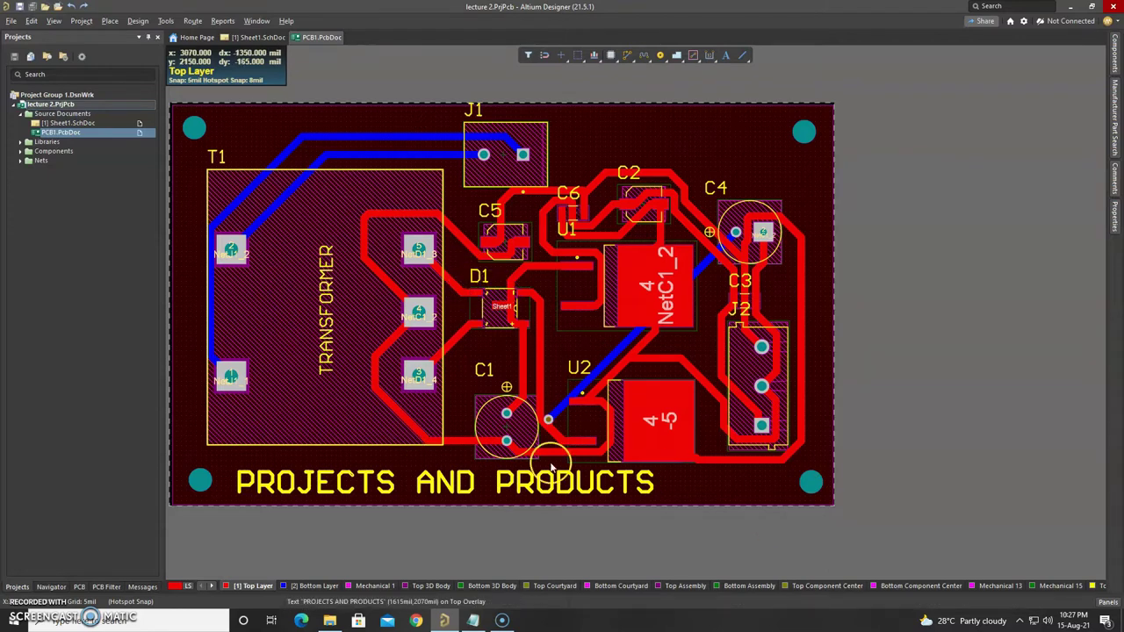
{"action": "double_click", "coordinate": [69, 123]}
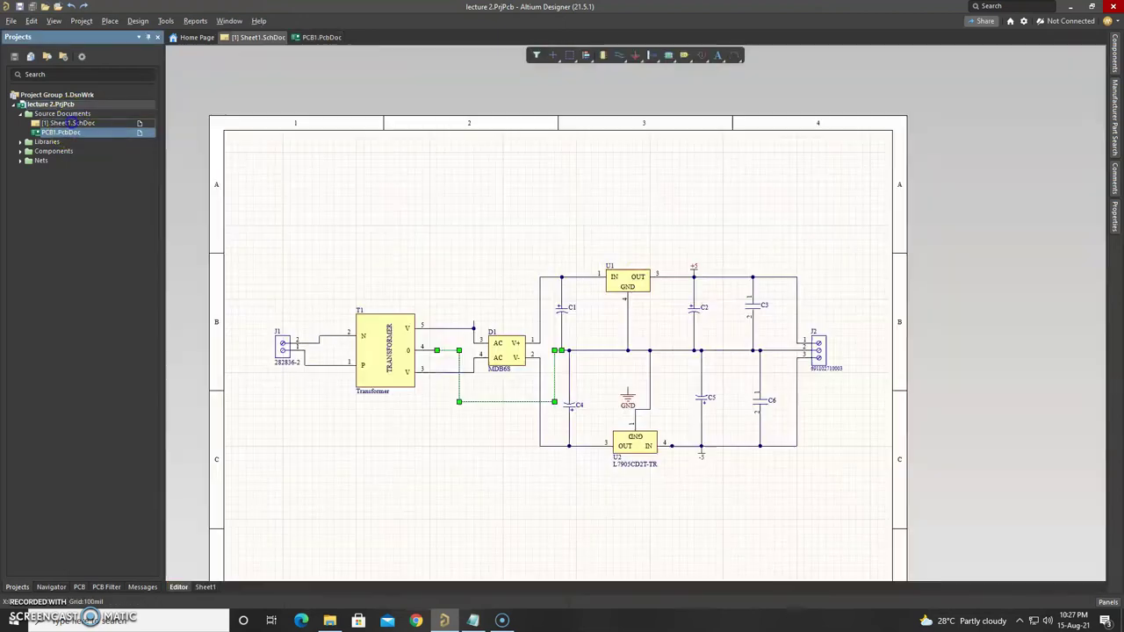
- Open PCB1.PcbDoc from the Projects panel
{"action": "double_click", "coordinate": [93, 132]}
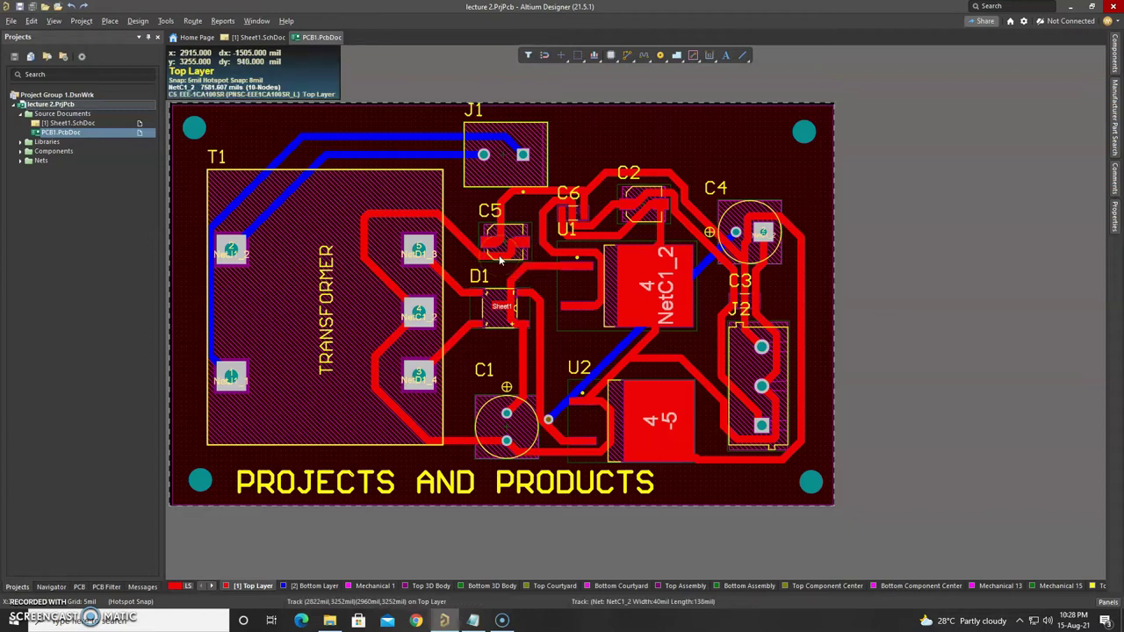
- Zoom out and pan the PCB1 view slightly right to leave space around the board
{"action": "left_click", "coordinate": [514, 206]}
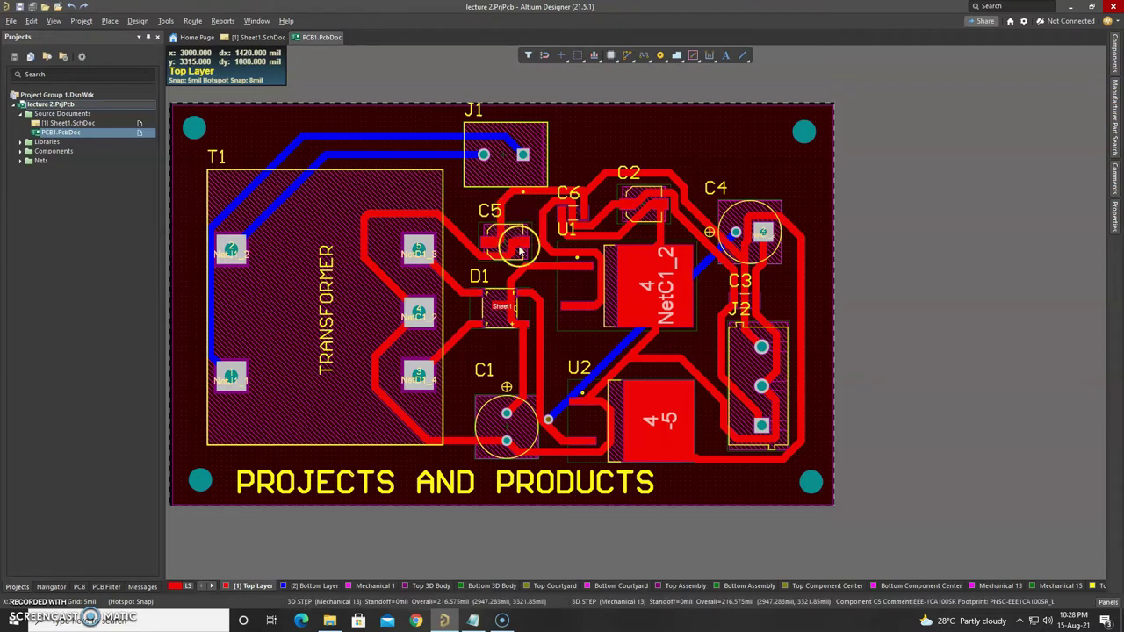
{"action": "scroll", "coordinate": [559, 405], "scroll_direction": "down", "scroll_amount": 1, "text": "ctrl"}
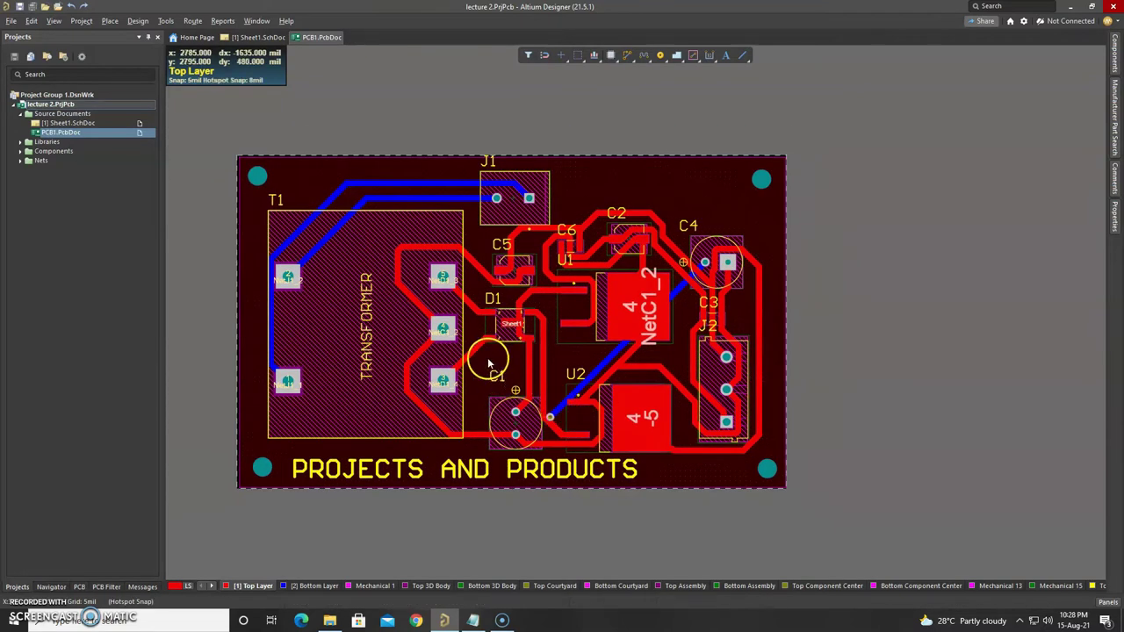
{"action": "right_click_drag", "start_coordinate": [489, 360], "coordinate": [514, 361]}
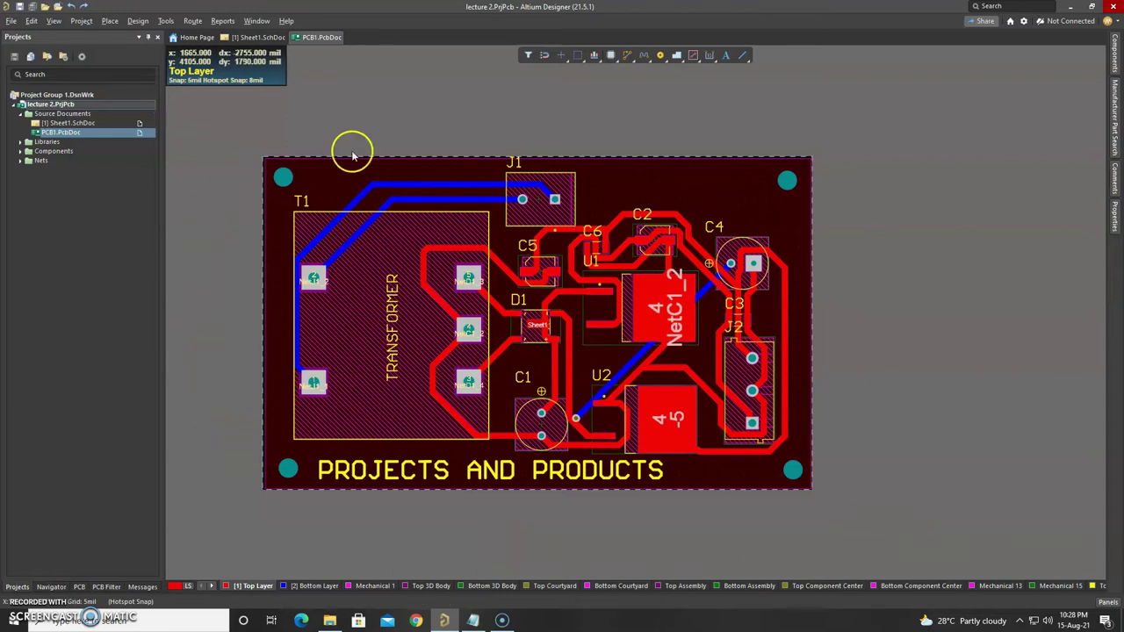
- Switch PCB1 to Board Planning Mode from the View menu
{"action": "left_click", "coordinate": [53, 21]}
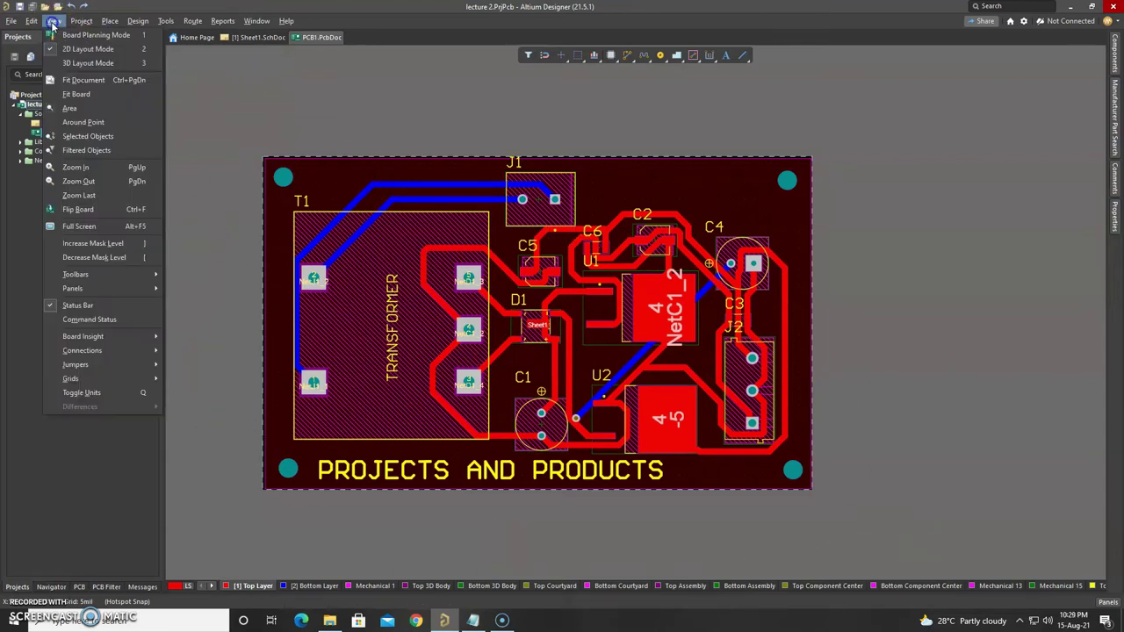
{"action": "left_click", "coordinate": [60, 37]}
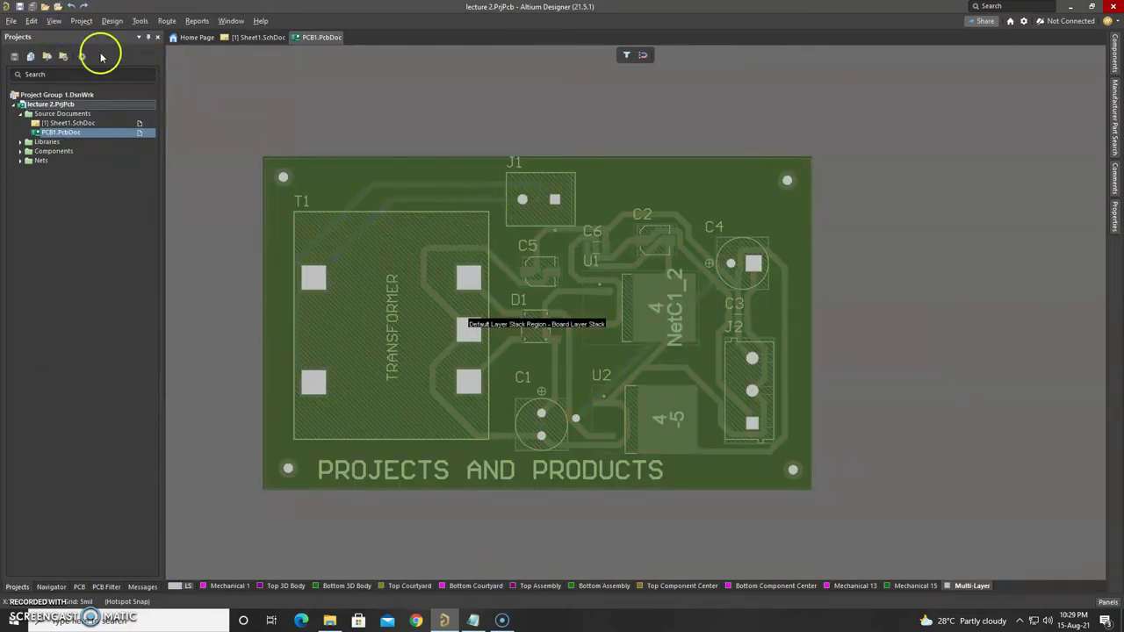
{"action": "left_click", "coordinate": [53, 21]}
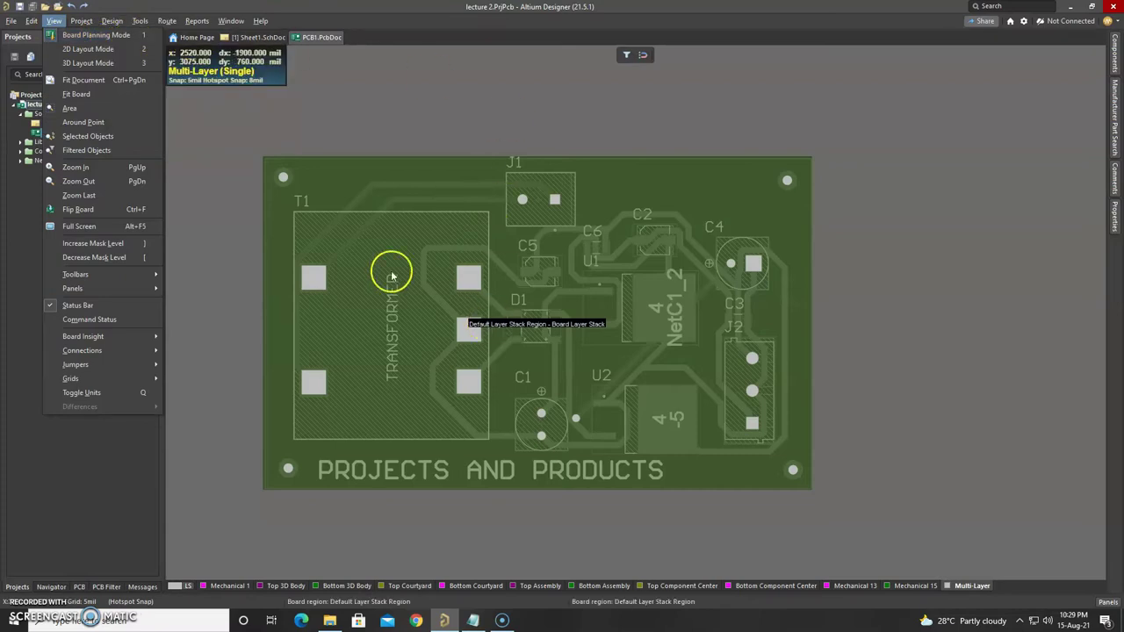
{"action": "left_click", "coordinate": [96, 49]}
{"action": "left_click", "coordinate": [56, 21]}
{"action": "left_click", "coordinate": [88, 54]}
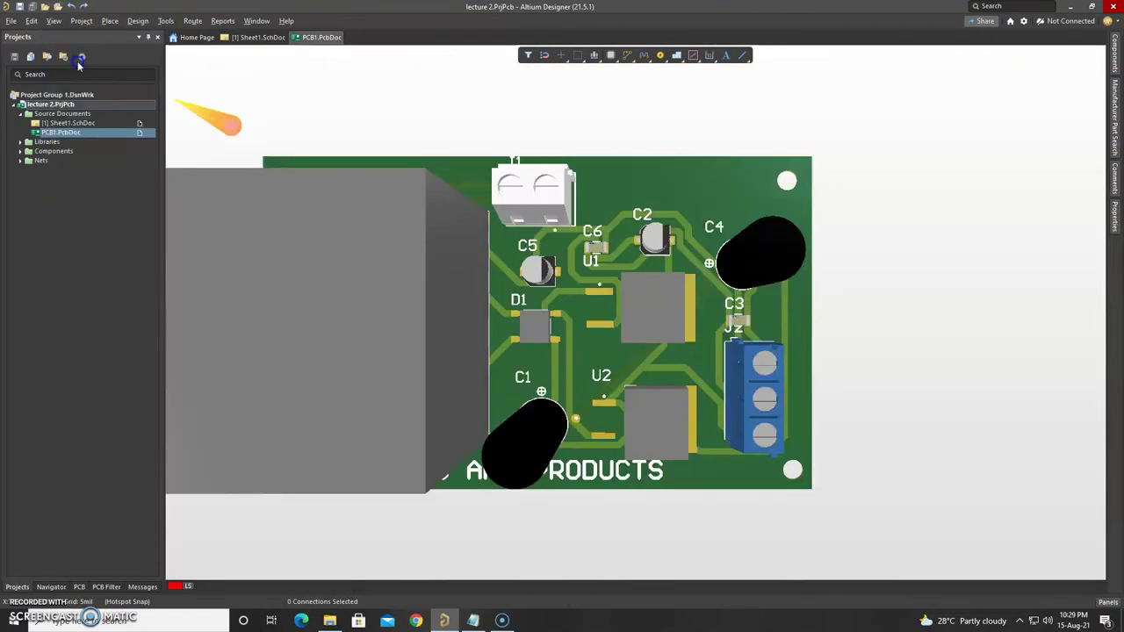
{"action": "left_click", "coordinate": [54, 20]}
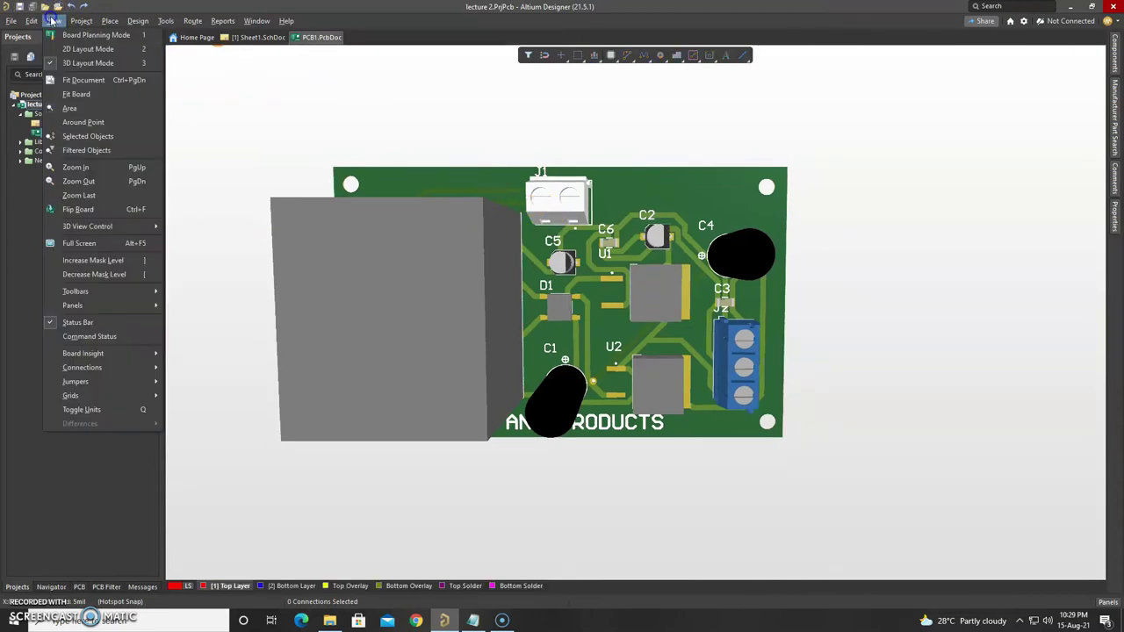
{"action": "left_click", "coordinate": [58, 36]}
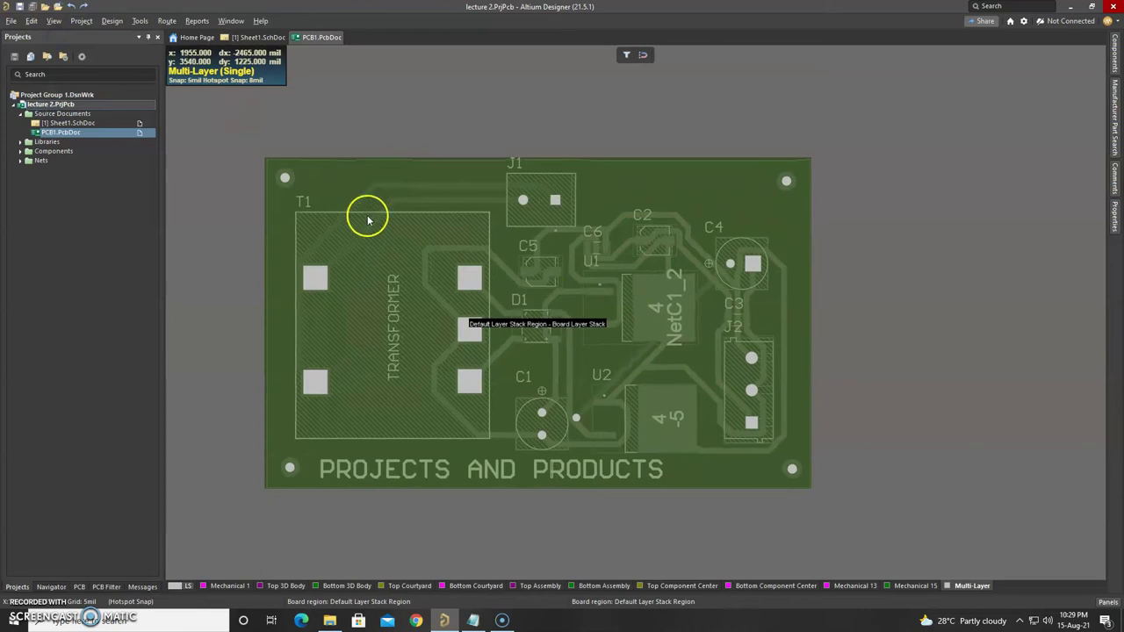
- Start Modify Board Shape and trace a jagged outline rising above the board's top edge
{"action": "left_click", "coordinate": [113, 20]}
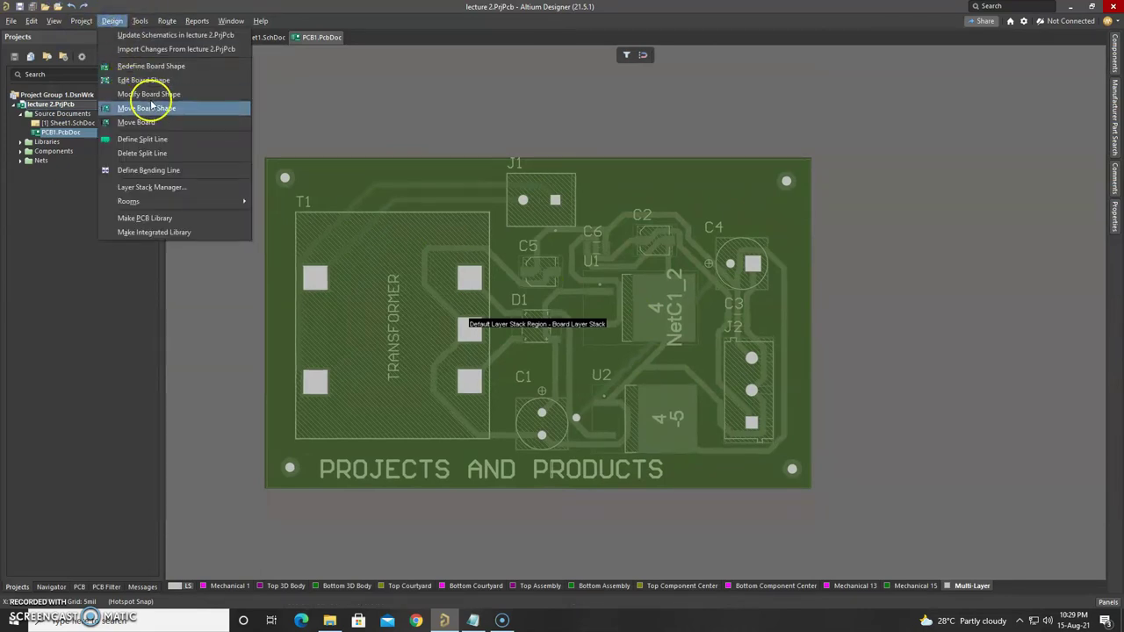
{"action": "left_click", "coordinate": [187, 95]}
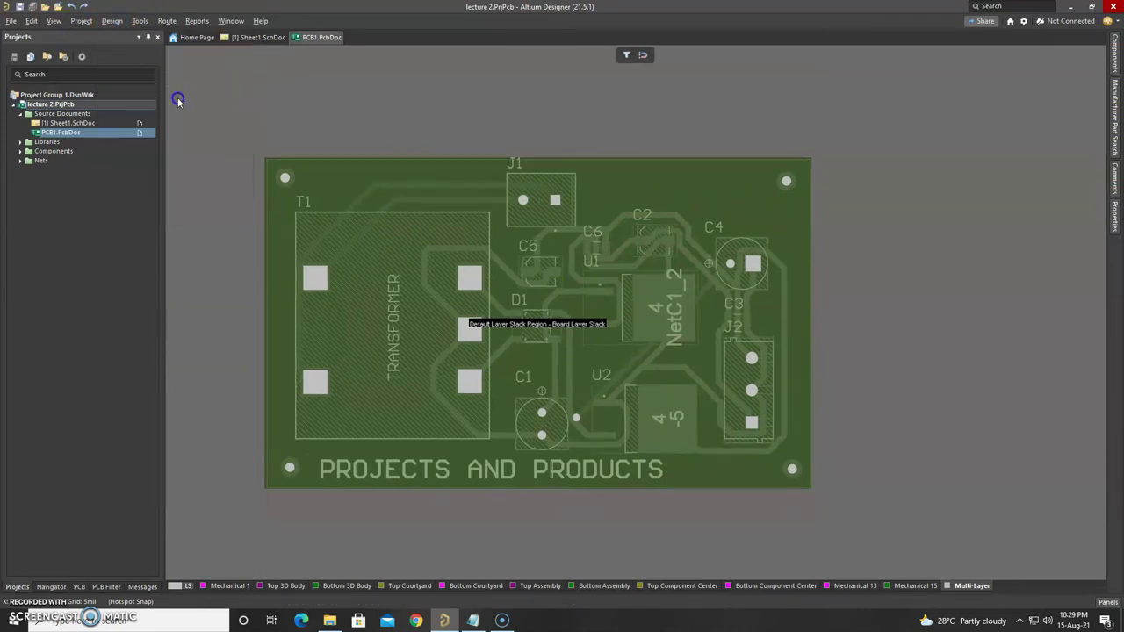
{"action": "left_click", "coordinate": [264, 158]}
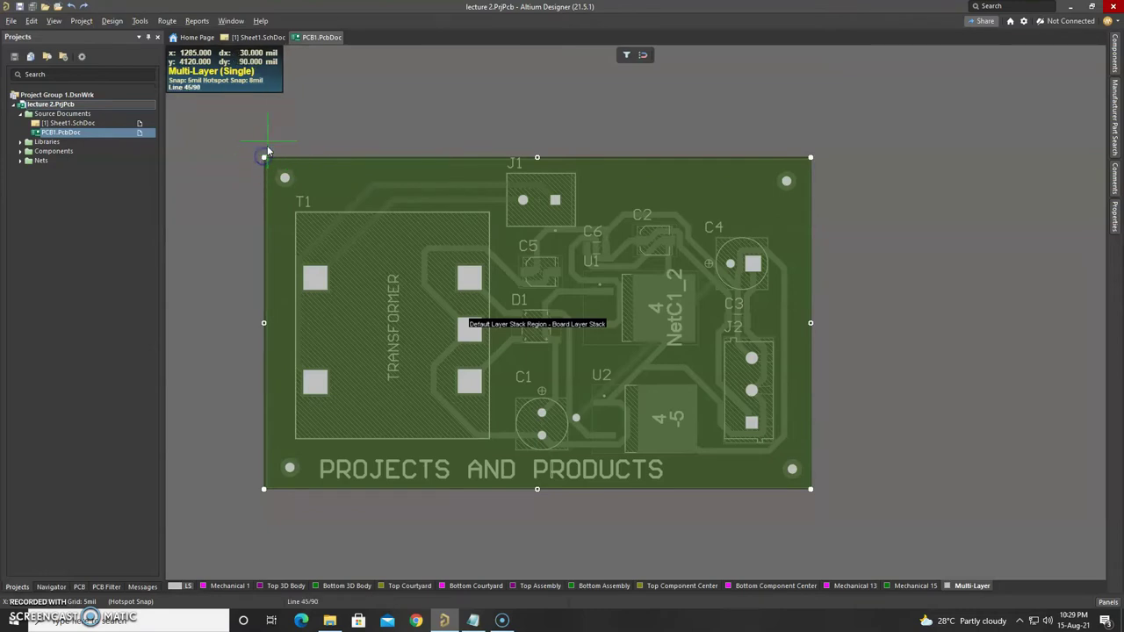
{"action": "left_click", "coordinate": [274, 114]}
{"action": "left_click", "coordinate": [369, 82]}
{"action": "left_click", "coordinate": [385, 109]}
{"action": "left_click", "coordinate": [407, 132]}
{"action": "left_click", "coordinate": [521, 64]}
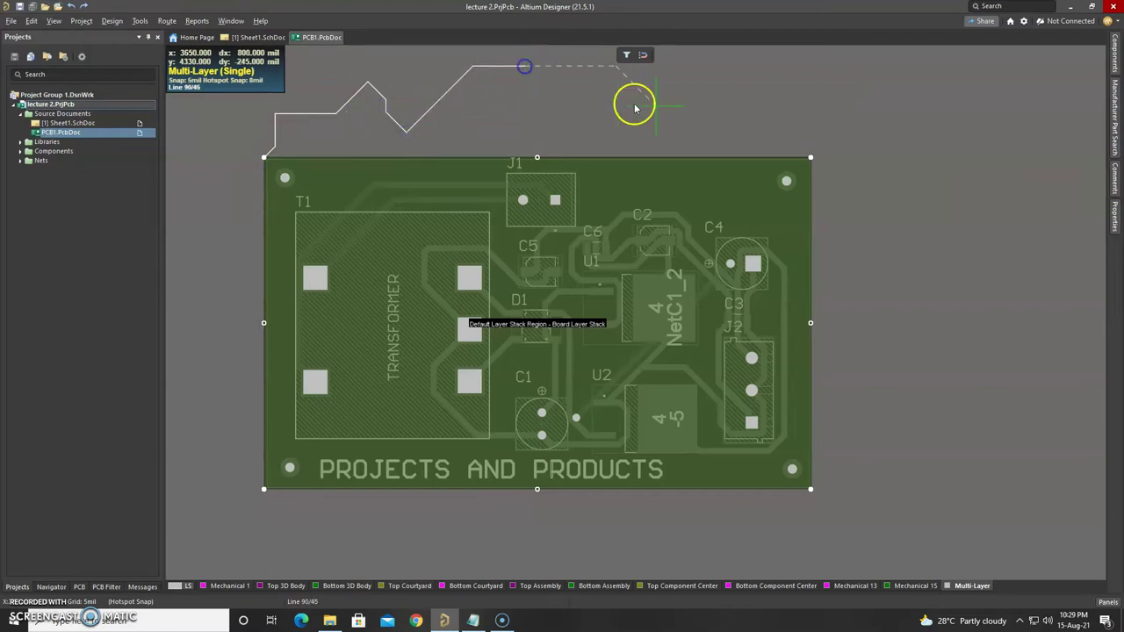
{"action": "left_click", "coordinate": [648, 121]}
- Continue the outline down the far right with a notch and close it at the board's right edge
{"action": "left_click", "coordinate": [931, 69]}
{"action": "left_click", "coordinate": [998, 200]}
{"action": "left_click", "coordinate": [999, 401]}
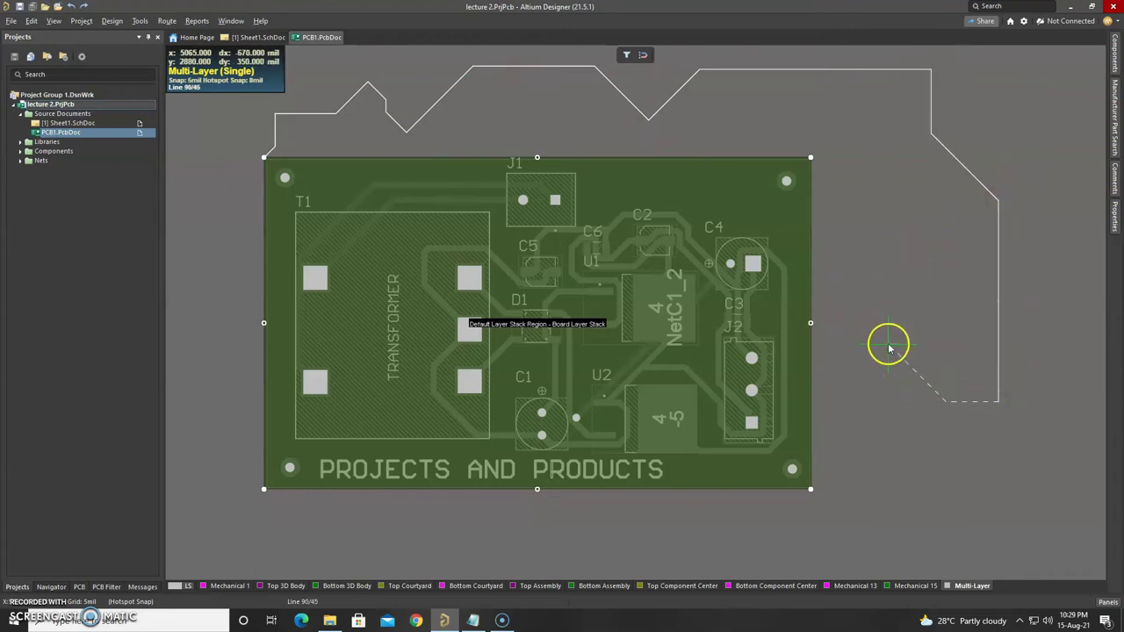
{"action": "left_click", "coordinate": [920, 379]}
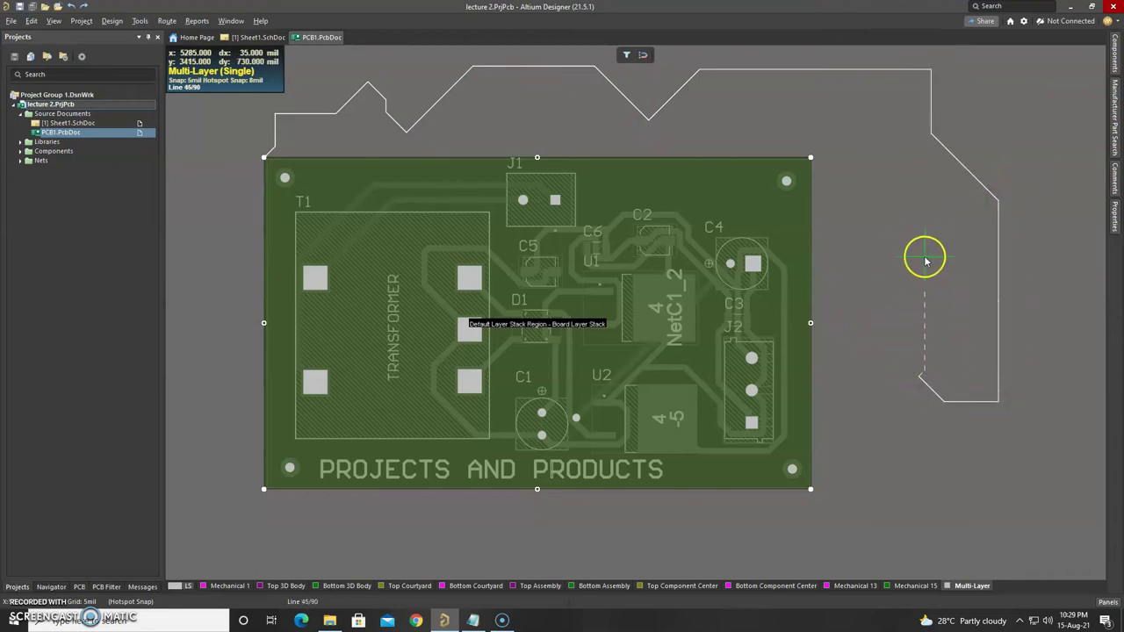
{"action": "left_click", "coordinate": [918, 255]}
{"action": "left_click", "coordinate": [896, 183]}
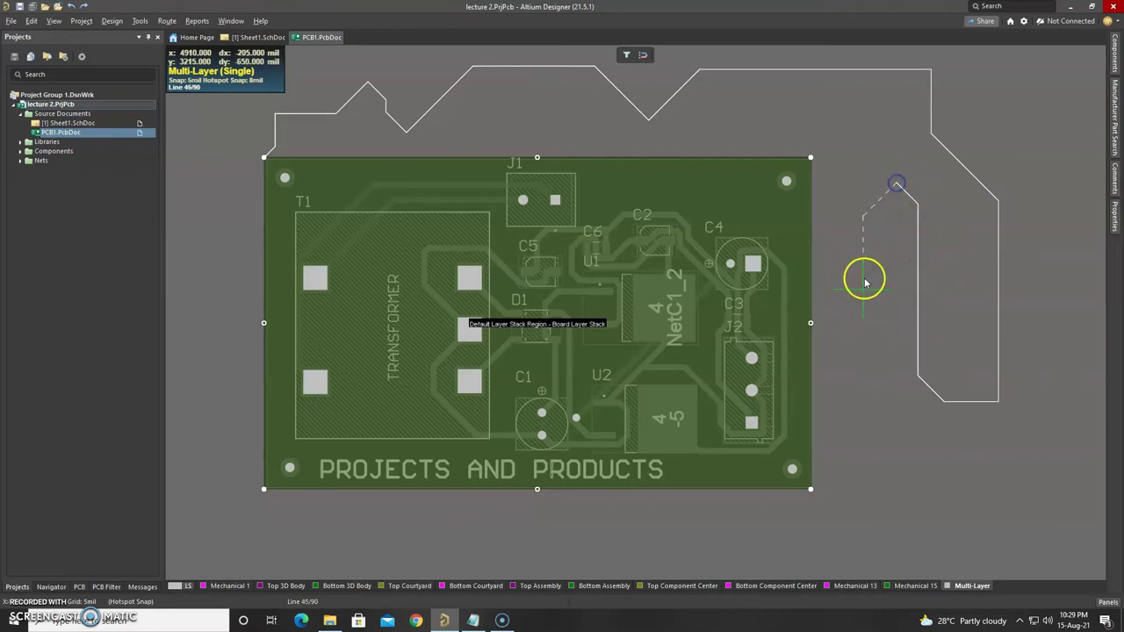
{"action": "left_click", "coordinate": [875, 447]}
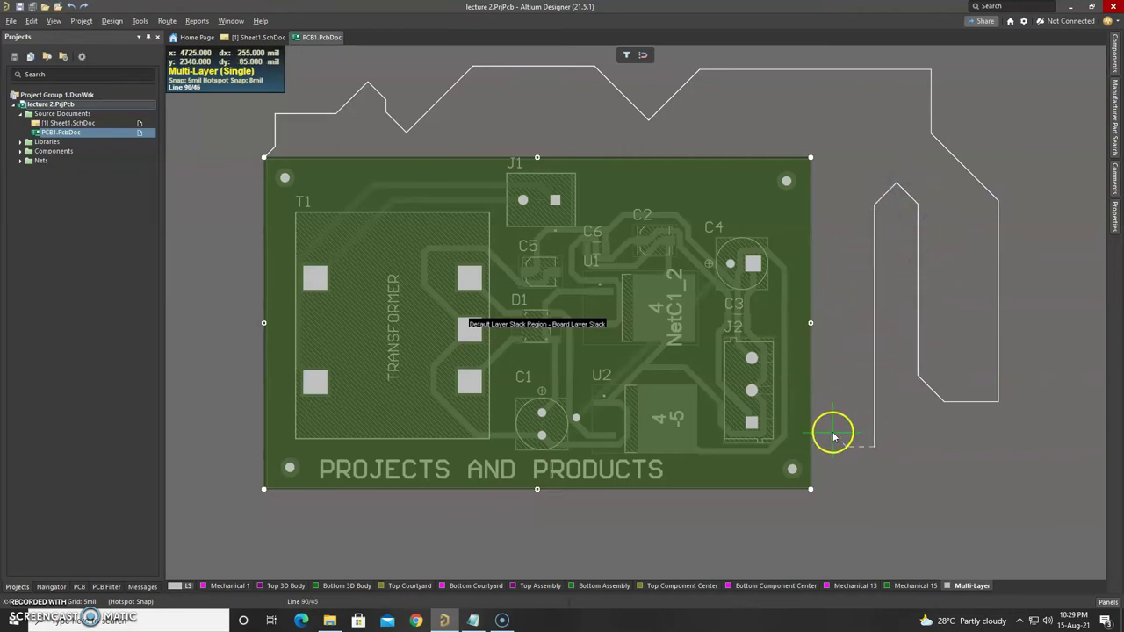
{"action": "left_click", "coordinate": [809, 446]}
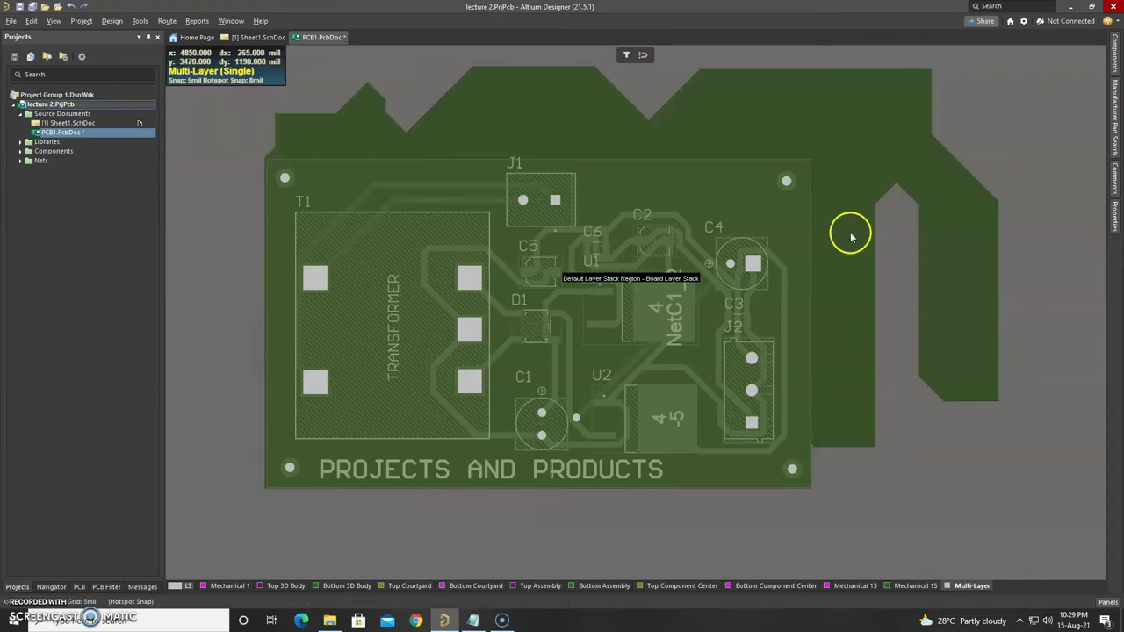
- Clear the board region selection and return to 2D Layout Mode
{"action": "right_click", "coordinate": [996, 92]}
{"action": "left_click", "coordinate": [924, 118]}
{"action": "left_click", "coordinate": [802, 167]}
{"action": "key", "text": "Escape"}
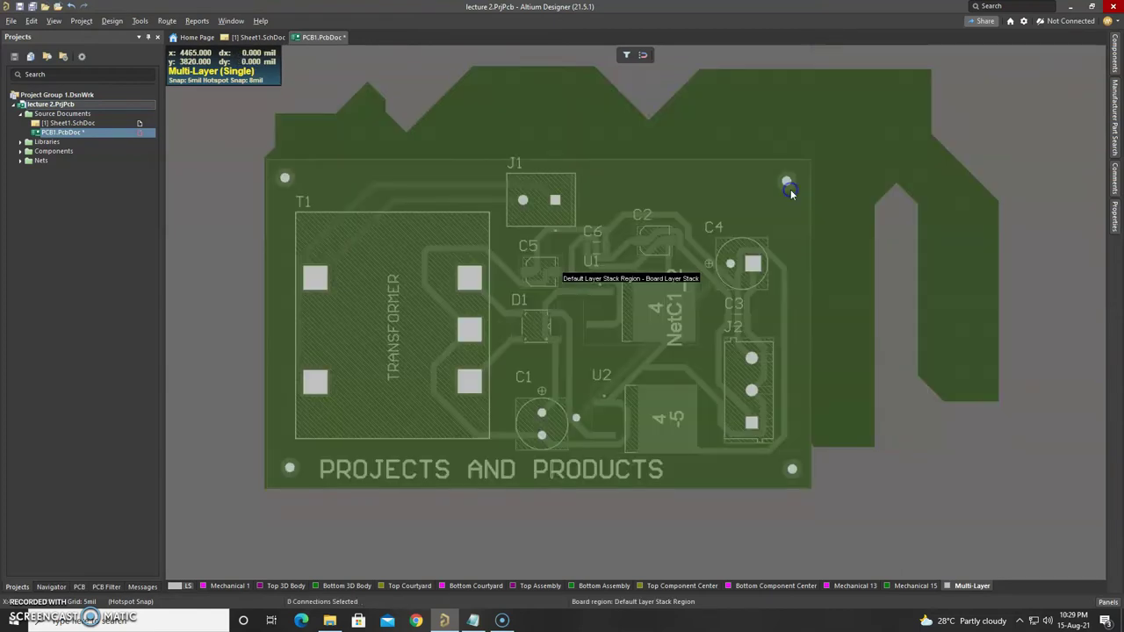
{"action": "left_click", "coordinate": [53, 20]}
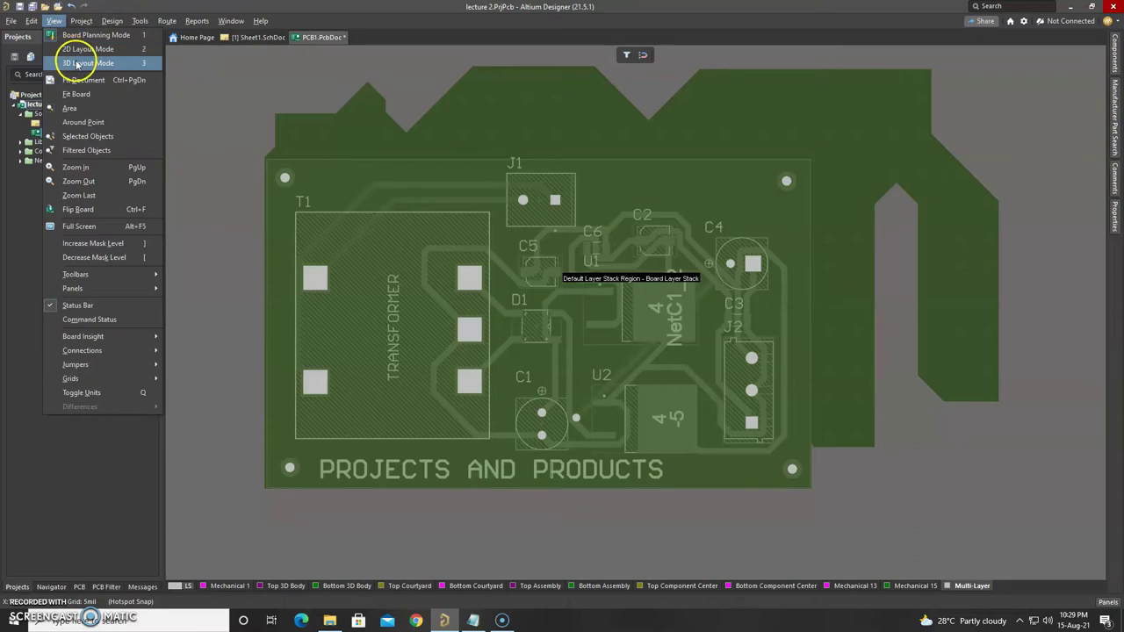
{"action": "left_click", "coordinate": [77, 50]}
- Drag the board outline's top-right corner up and right over the new region
{"action": "left_click", "coordinate": [795, 203]}
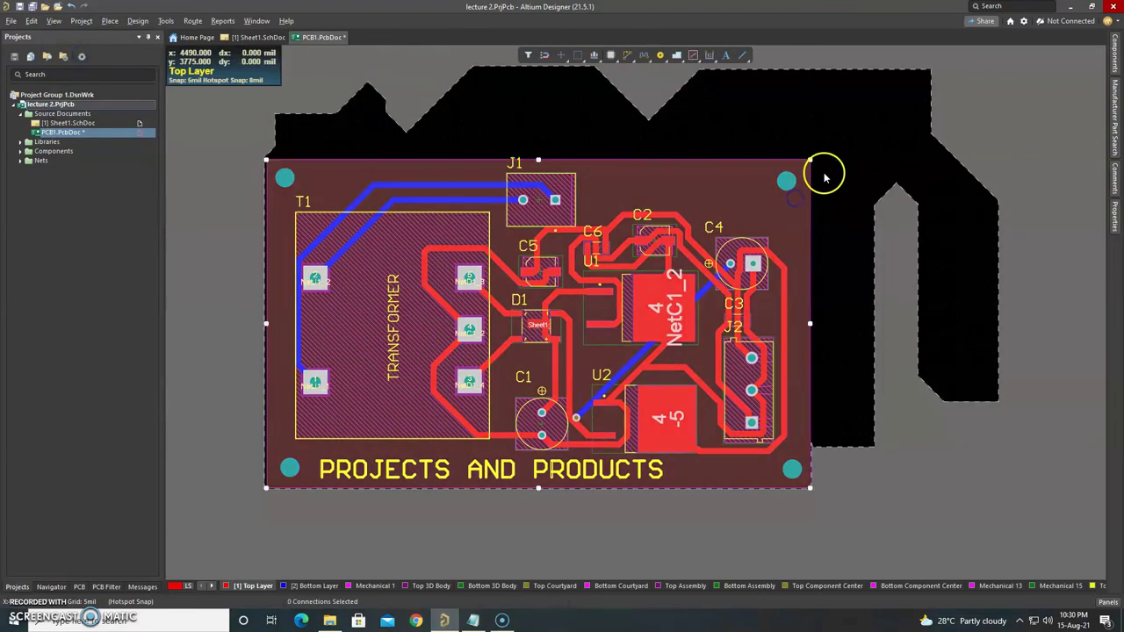
{"action": "left_click_drag", "start_coordinate": [810, 160], "coordinate": [999, 64]}
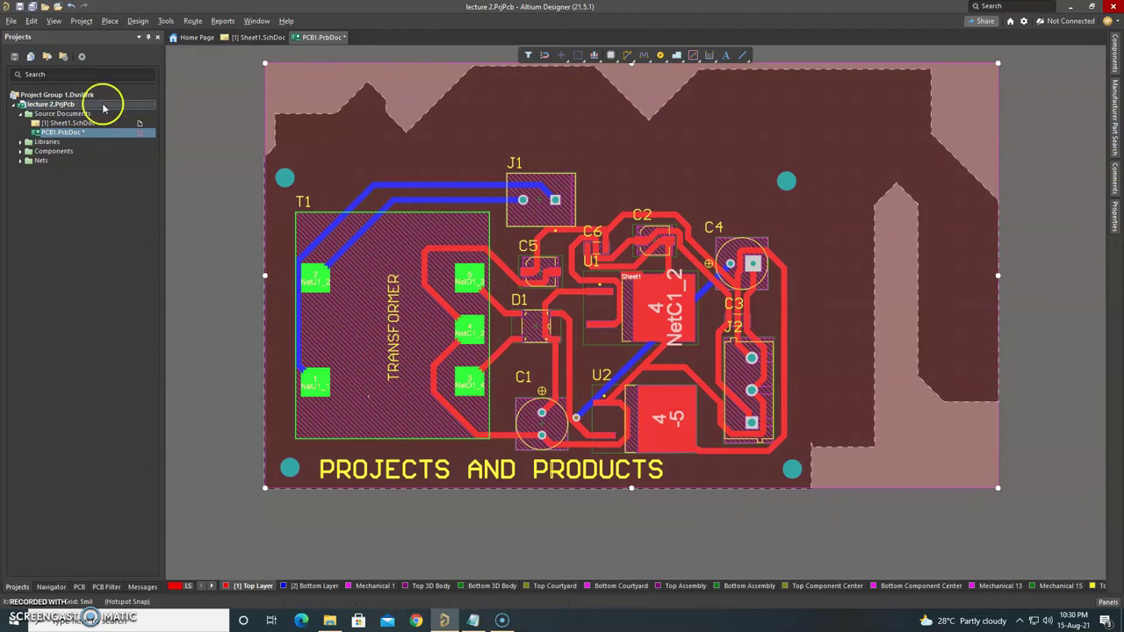
{"action": "left_click", "coordinate": [53, 21]}
- Switch to 3D Layout Mode and Shift-orbit the board to a flatter front view
{"action": "left_click", "coordinate": [82, 63]}
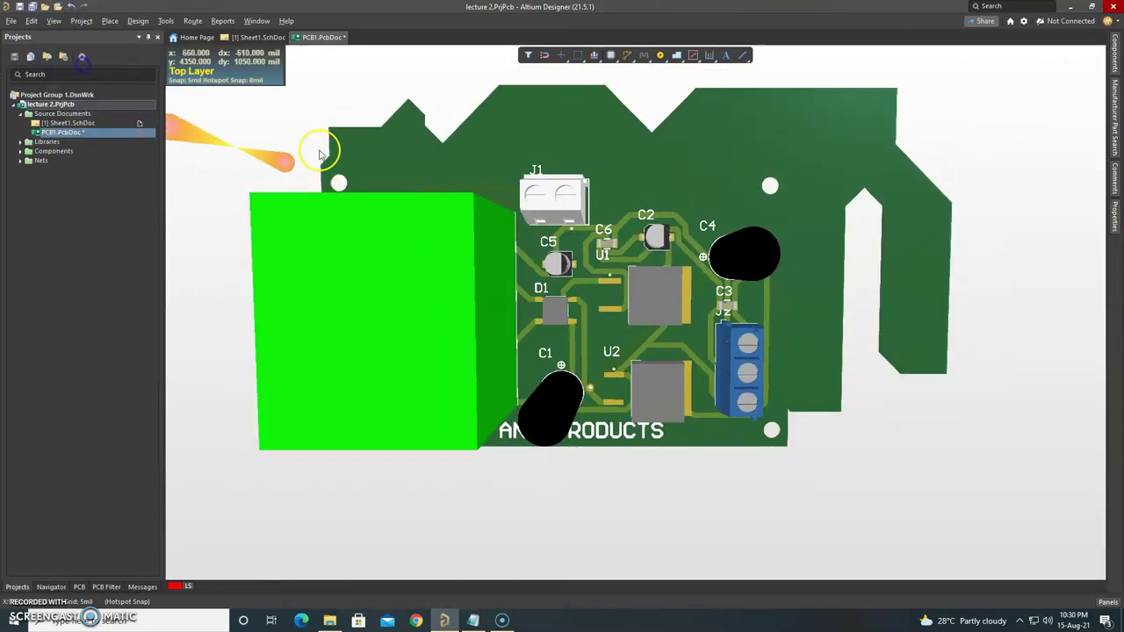
{"action": "key", "text": "shift"}
{"action": "mouse_move", "coordinate": [694, 269]}
{"action": "right_mouse_down", "text": "shift"}
{"action": "mouse_move", "coordinate": [486, 367]}
{"action": "mouse_move", "coordinate": [742, 145]}
{"action": "right_mouse_up", "text": "shift"}
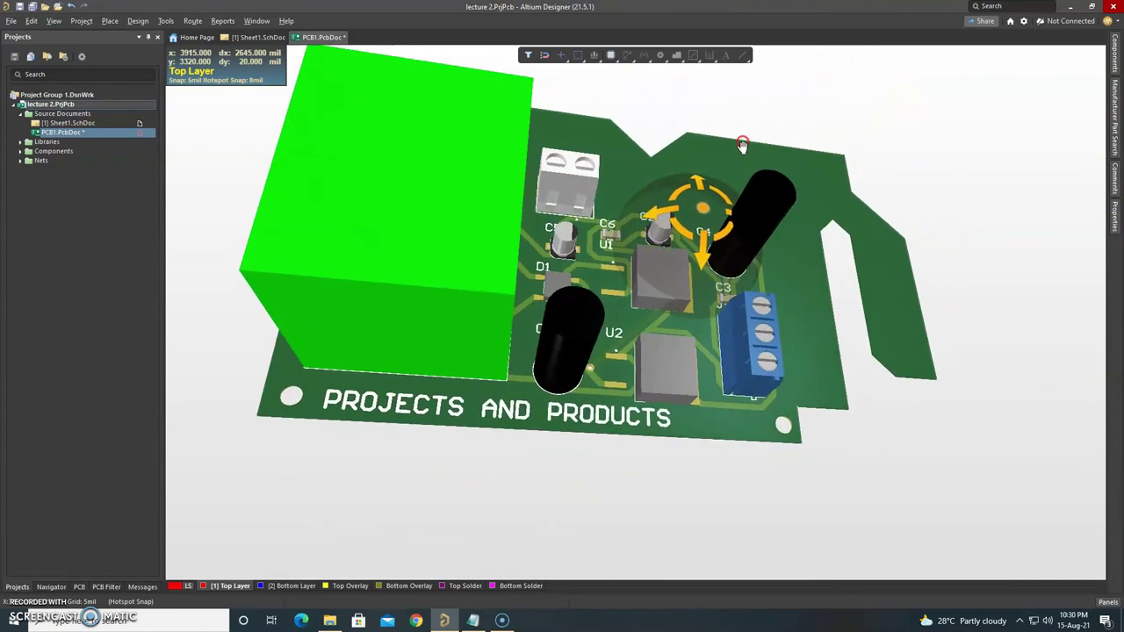
{"action": "mouse_move", "coordinate": [908, 422]}
{"action": "right_mouse_down", "text": "shift"}
{"action": "mouse_move", "coordinate": [743, 505]}
{"action": "mouse_move", "coordinate": [451, 205]}
{"action": "mouse_move", "coordinate": [693, 459]}
{"action": "mouse_move", "coordinate": [826, 467]}
{"action": "mouse_move", "coordinate": [816, 527]}
{"action": "mouse_move", "coordinate": [861, 469]}
{"action": "mouse_move", "coordinate": [838, 457]}
{"action": "mouse_move", "coordinate": [848, 469]}
{"action": "right_mouse_up", "text": "shift"}
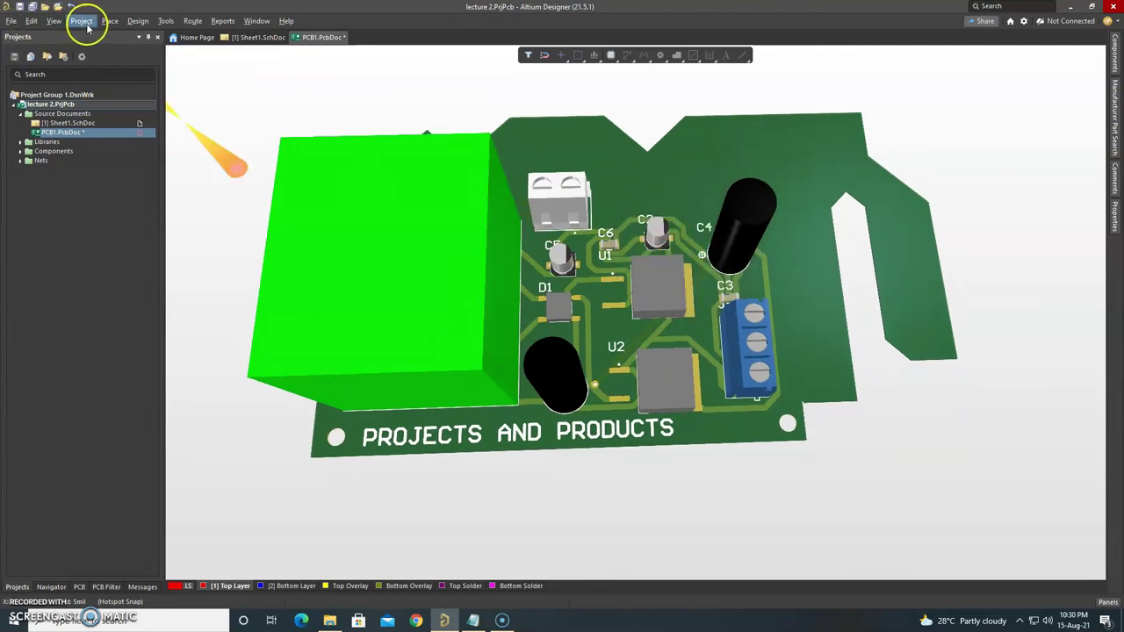
{"action": "left_click", "coordinate": [54, 20]}
- Browse the Design, Project and View menus, then return PCB1 to 2D Layout Mode
{"action": "left_click", "coordinate": [64, 39]}
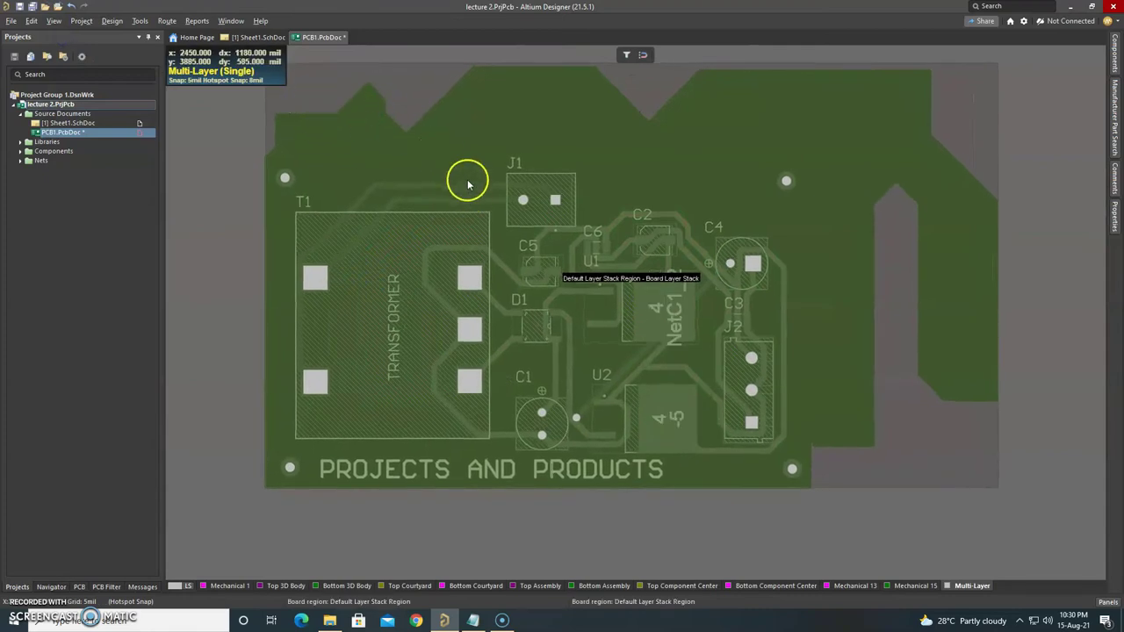
{"action": "left_click", "coordinate": [112, 21]}
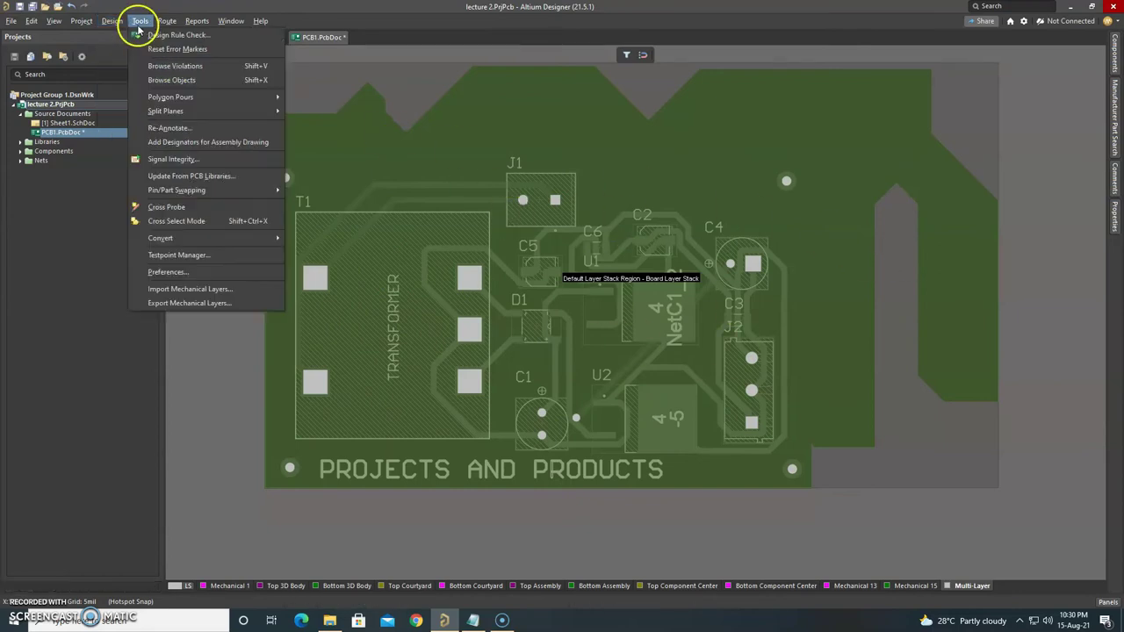
{"action": "left_click", "coordinate": [53, 24]}
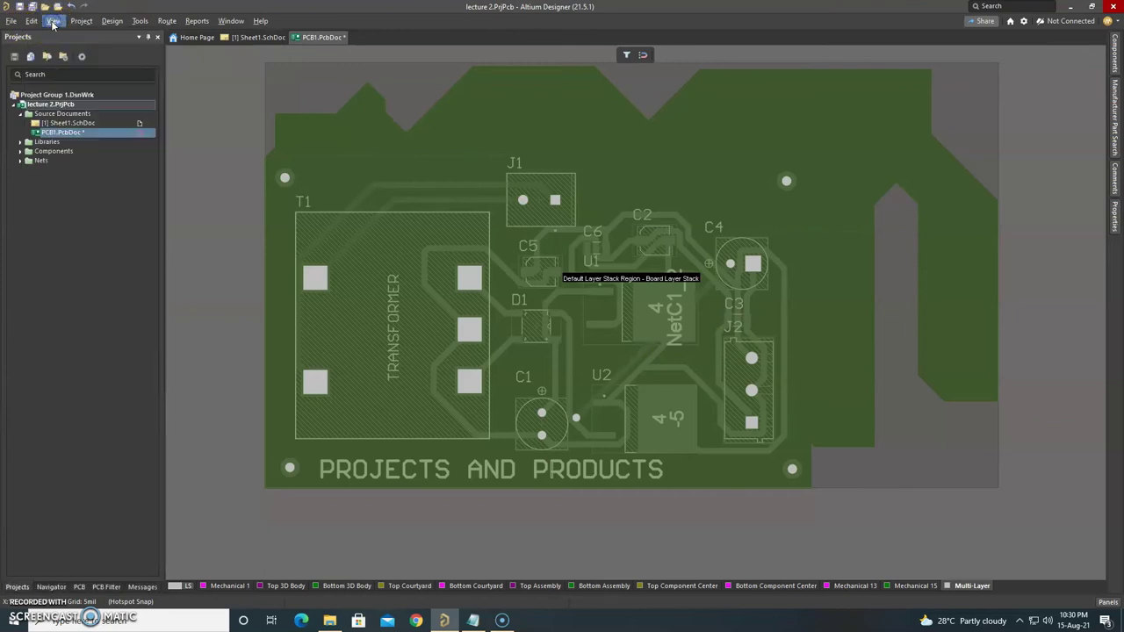
{"action": "left_click", "coordinate": [82, 21]}
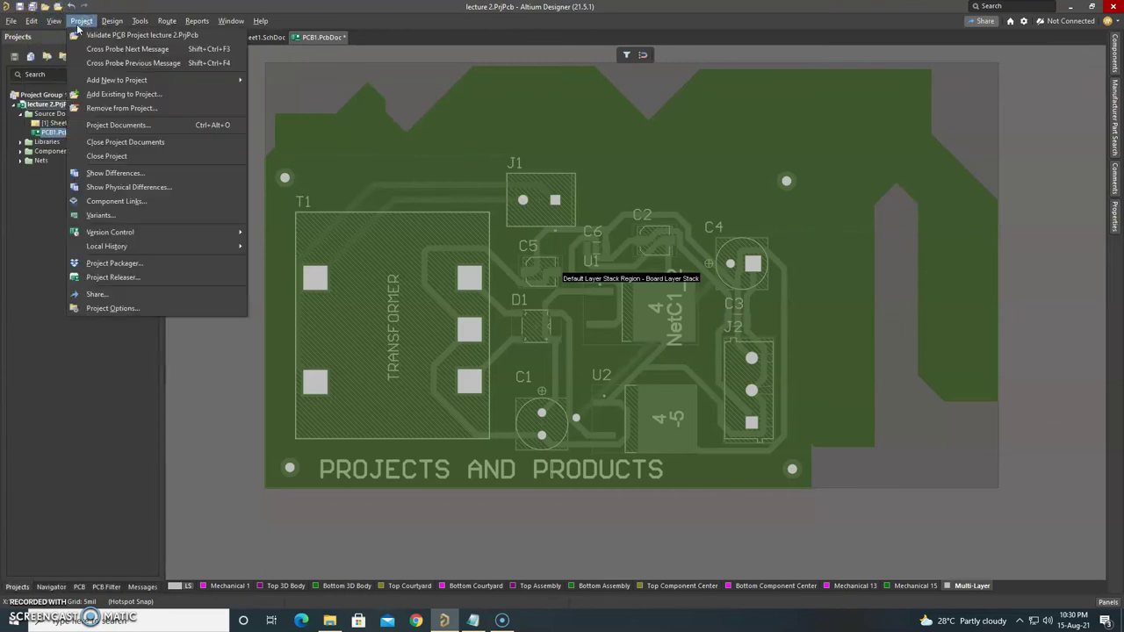
{"action": "left_click", "coordinate": [54, 22]}
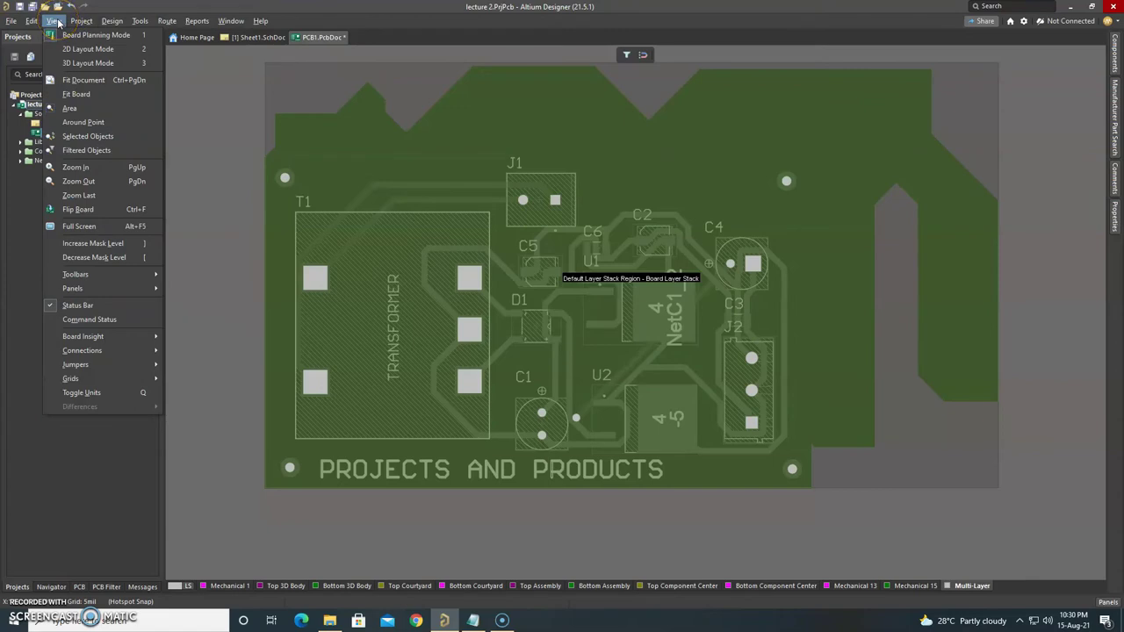
{"action": "left_click", "coordinate": [53, 48]}
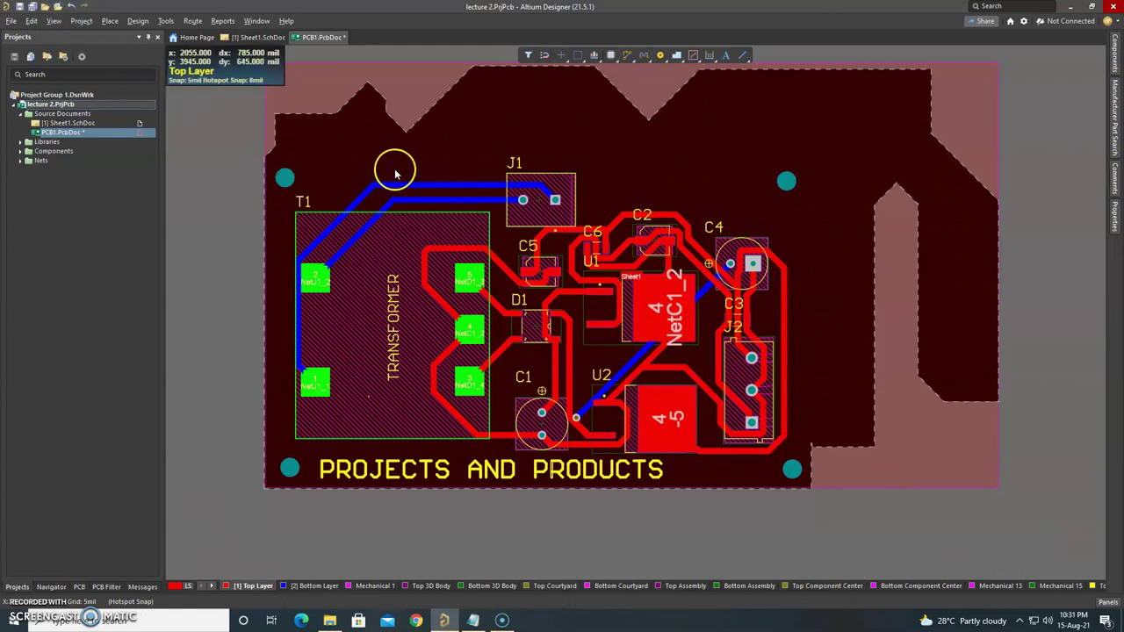
- Make Top Overlay the active layer
{"action": "left_click", "coordinate": [745, 57]}
{"action": "left_click", "coordinate": [749, 72]}
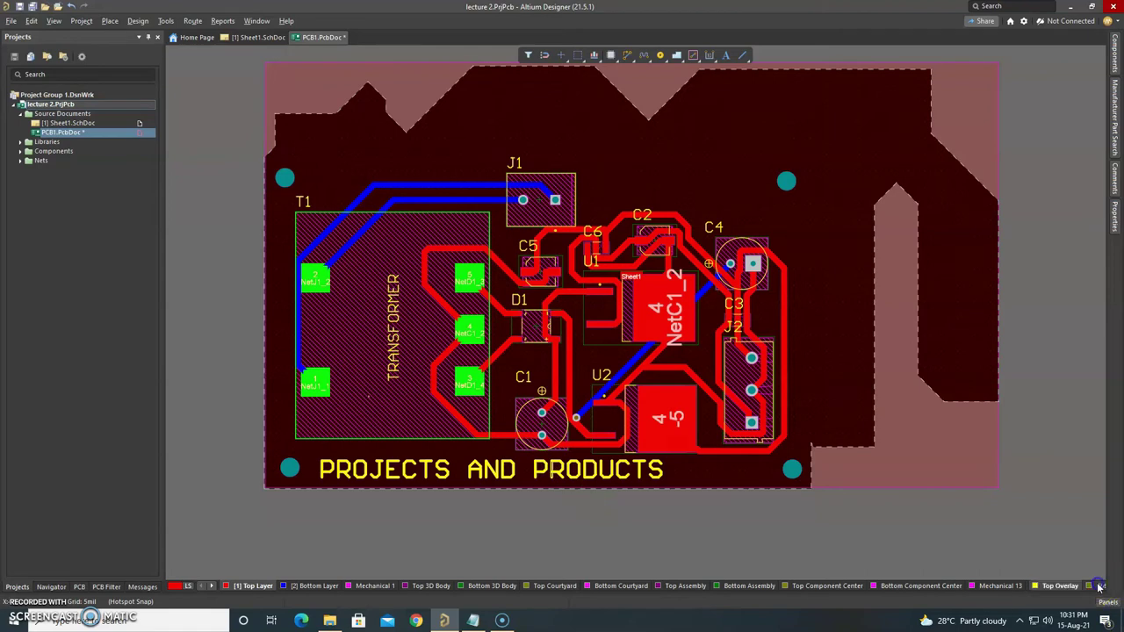
{"action": "left_click", "coordinate": [1104, 586]}
- Draw a trial Top Overlay line down the board's right edge toward the notch
{"action": "left_click", "coordinate": [742, 55]}
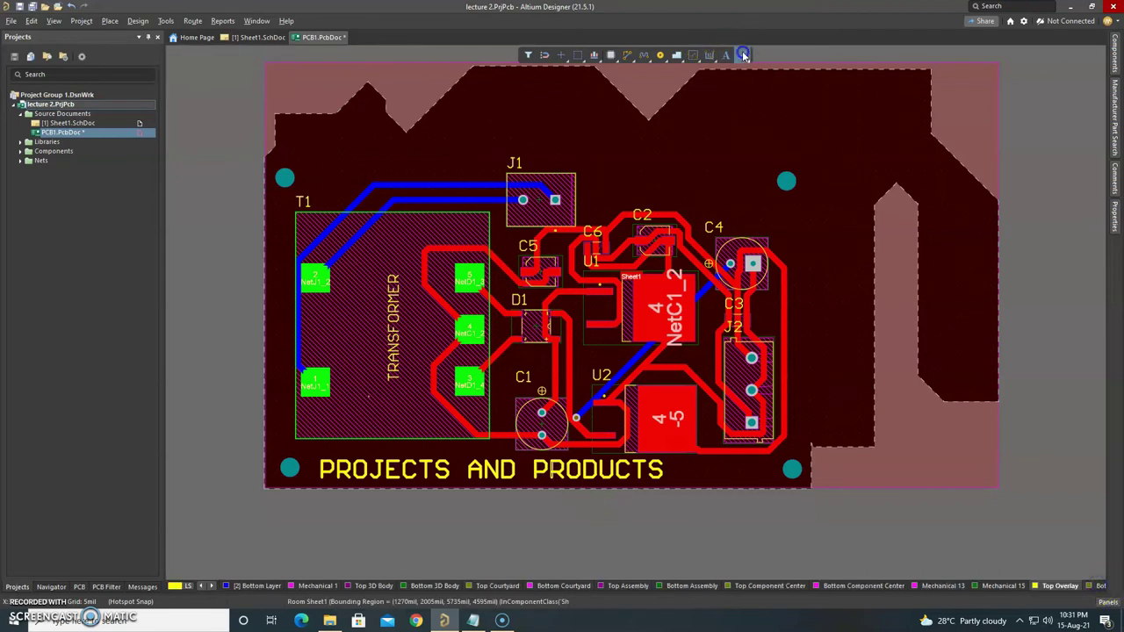
{"action": "left_click", "coordinate": [999, 209]}
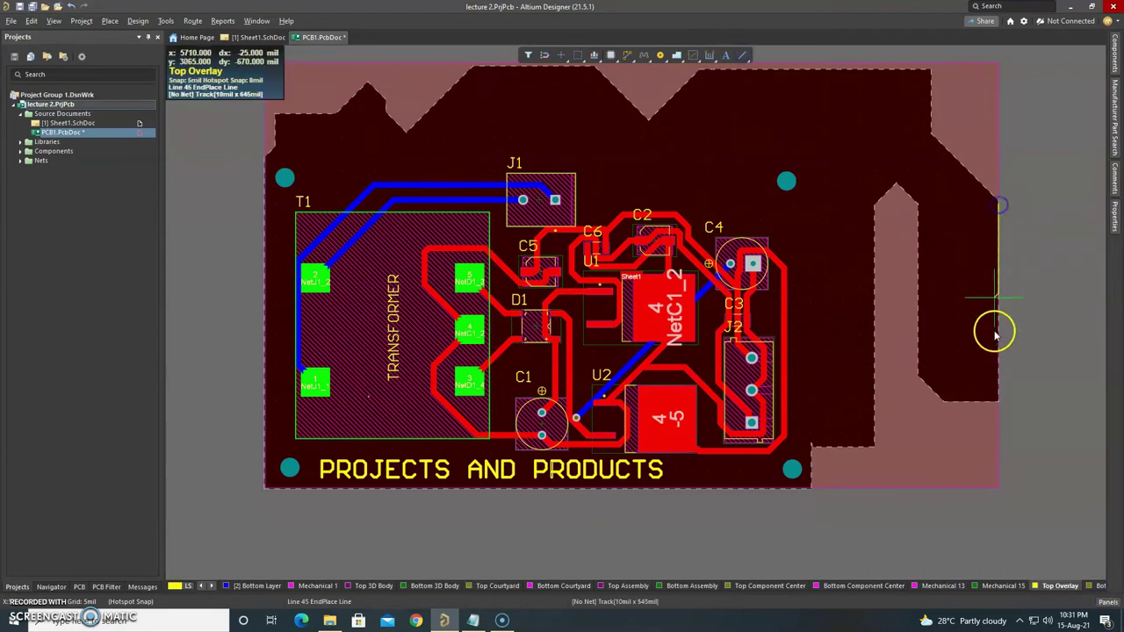
{"action": "left_click", "coordinate": [998, 398]}
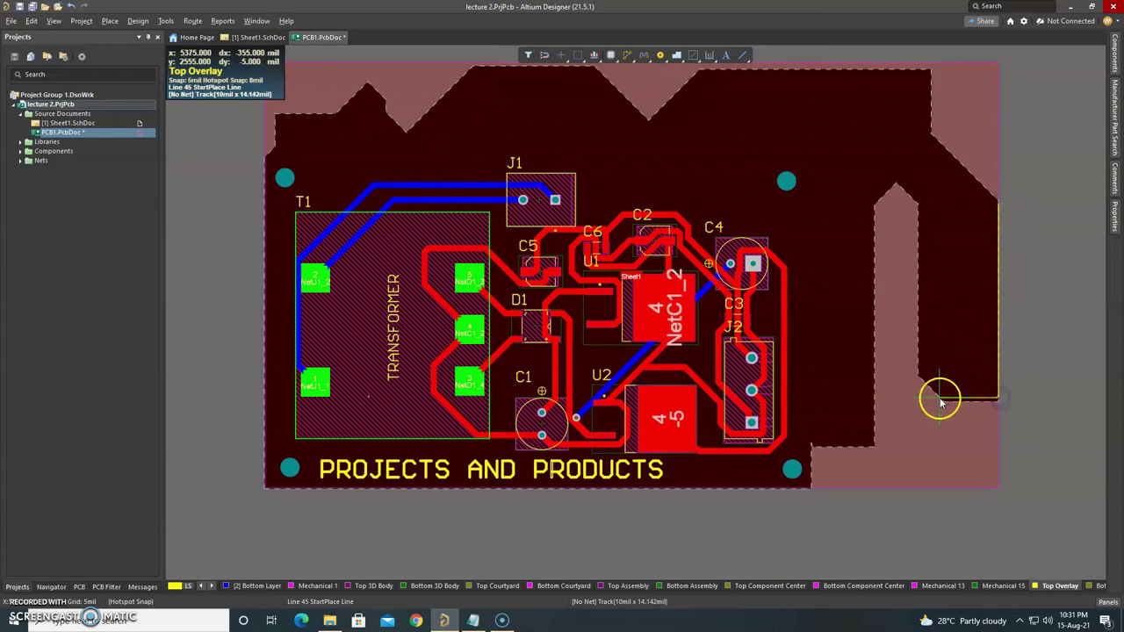
{"action": "left_click", "coordinate": [936, 315]}
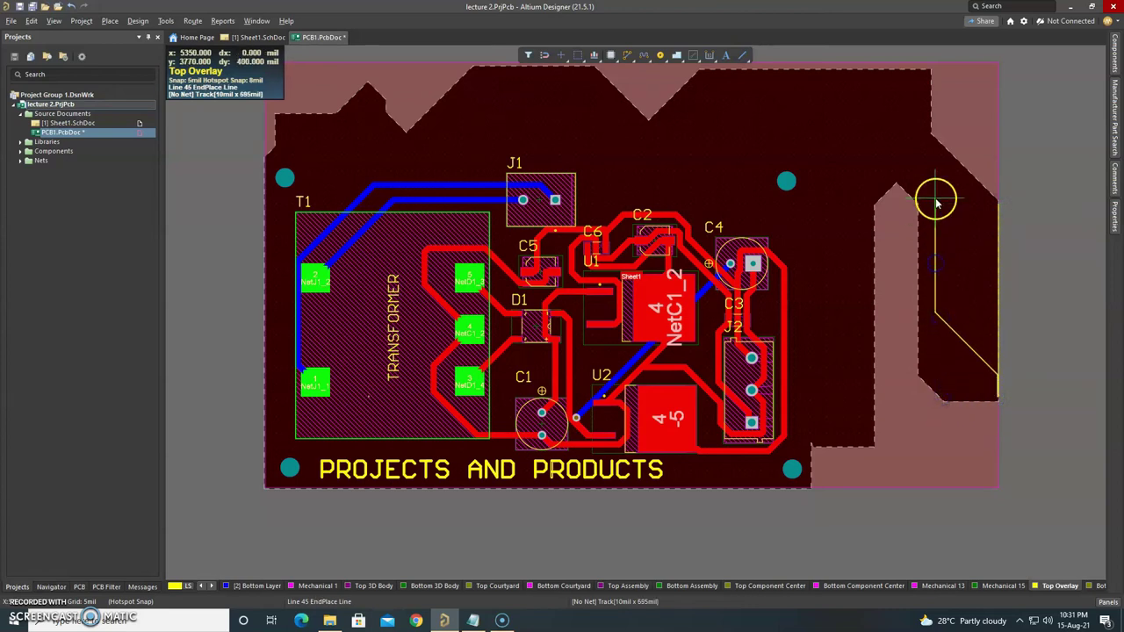
{"action": "right_click", "coordinate": [937, 202]}
{"action": "right_click", "coordinate": [966, 255]}
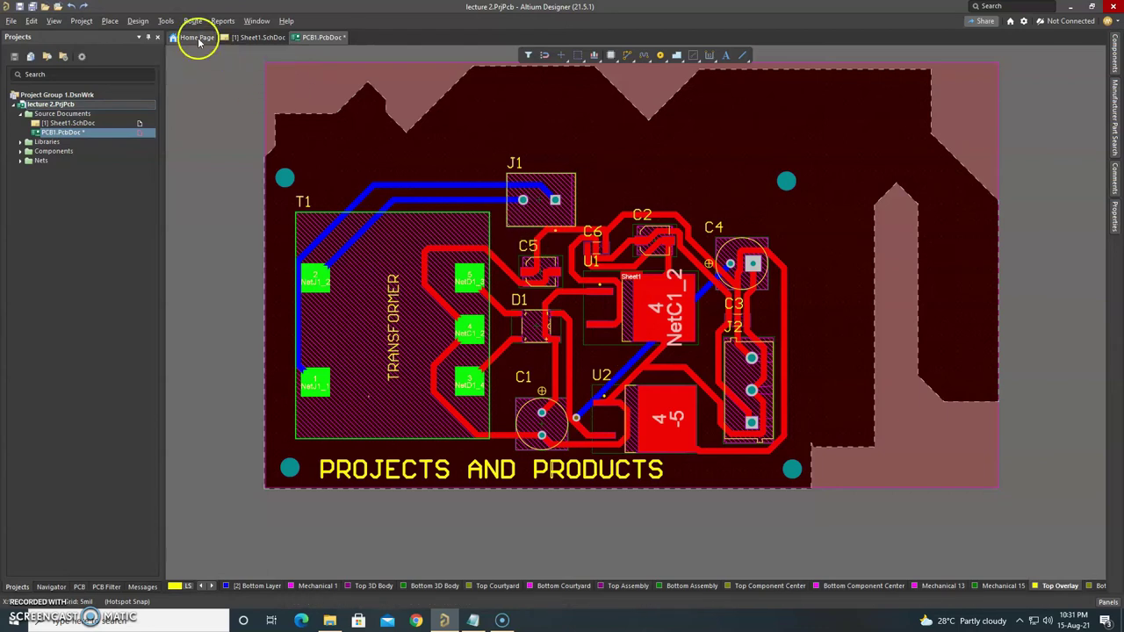
- Create 40 mil Top Overlay primitives from the board shape
{"action": "left_click", "coordinate": [126, 23]}
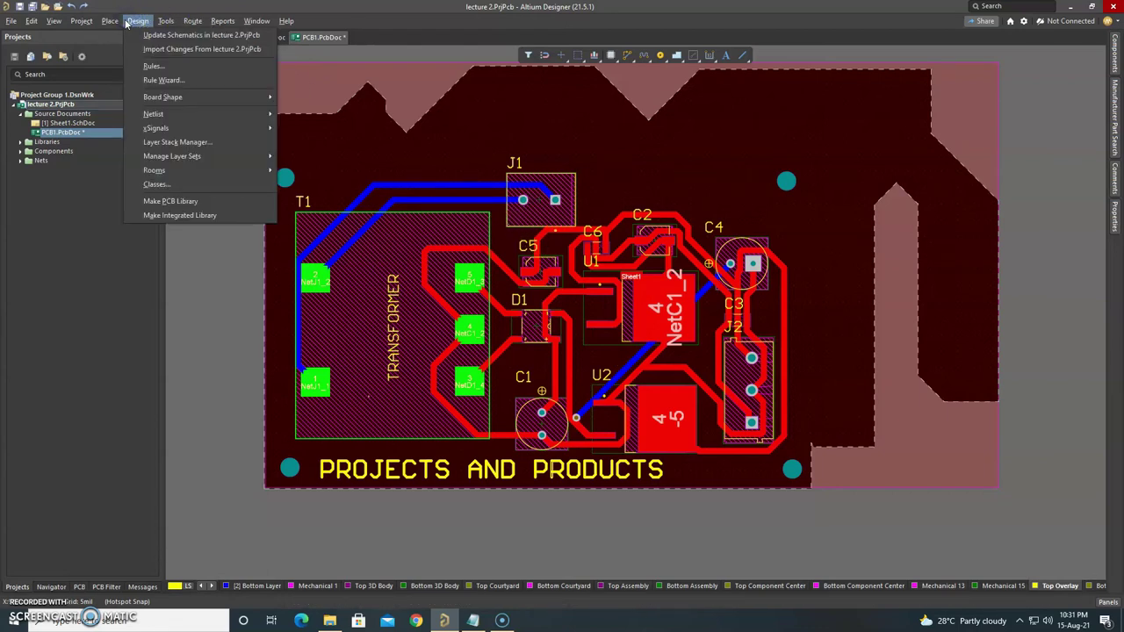
{"action": "mouse_move", "coordinate": [163, 97]}
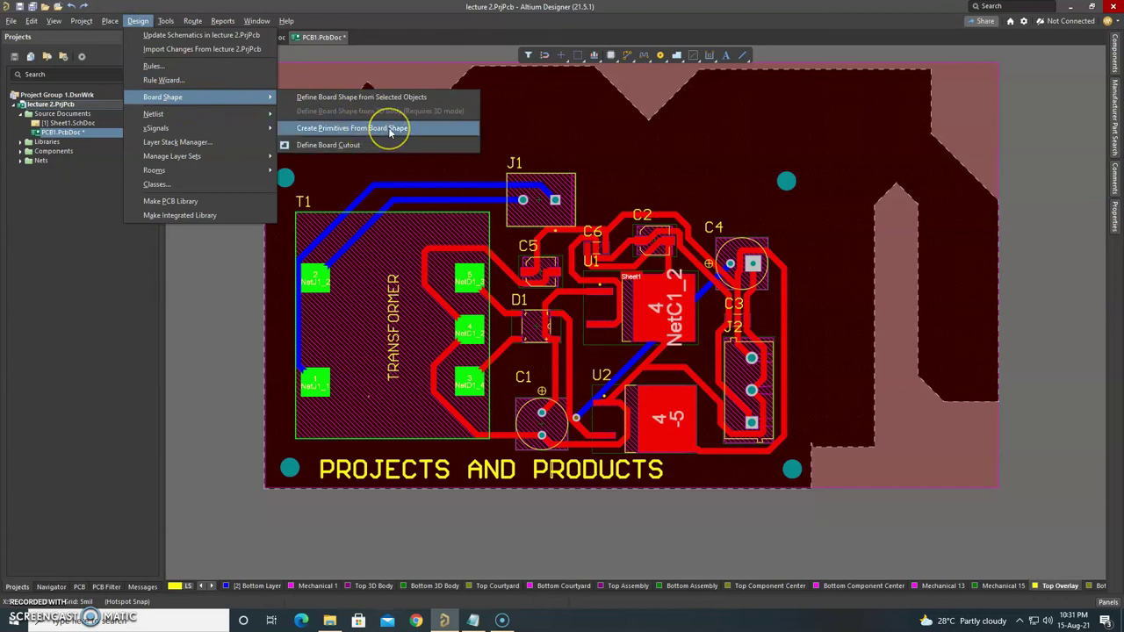
{"action": "left_click", "coordinate": [390, 129]}
{"action": "type", "text": "40"}
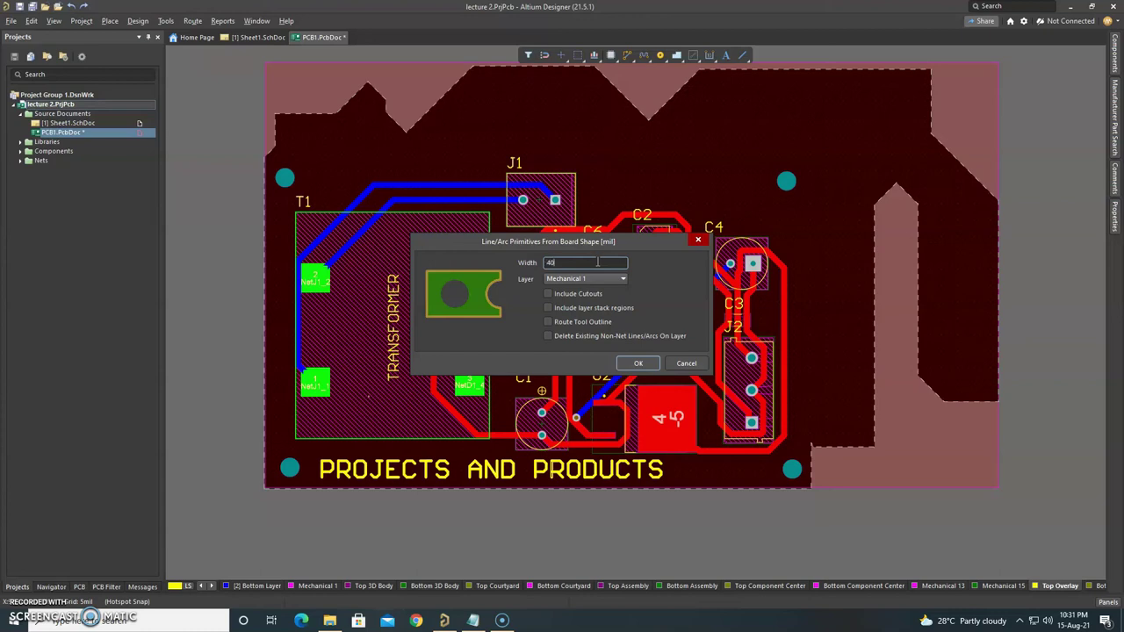
{"action": "left_click", "coordinate": [623, 279]}
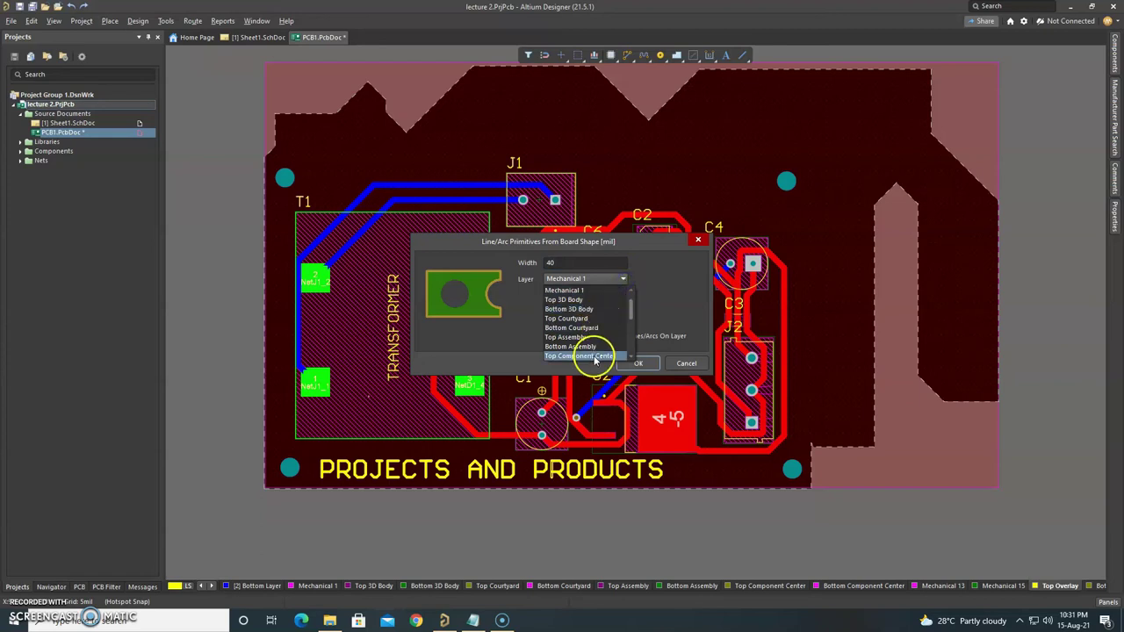
{"action": "scroll", "coordinate": [598, 354], "scroll_direction": "down", "scroll_amount": 2}
{"action": "scroll", "coordinate": [596, 354], "scroll_direction": "down", "scroll_amount": 2}
{"action": "scroll", "coordinate": [590, 355], "scroll_direction": "down", "scroll_amount": 2}
{"action": "scroll", "coordinate": [585, 356], "scroll_direction": "down", "scroll_amount": 2}
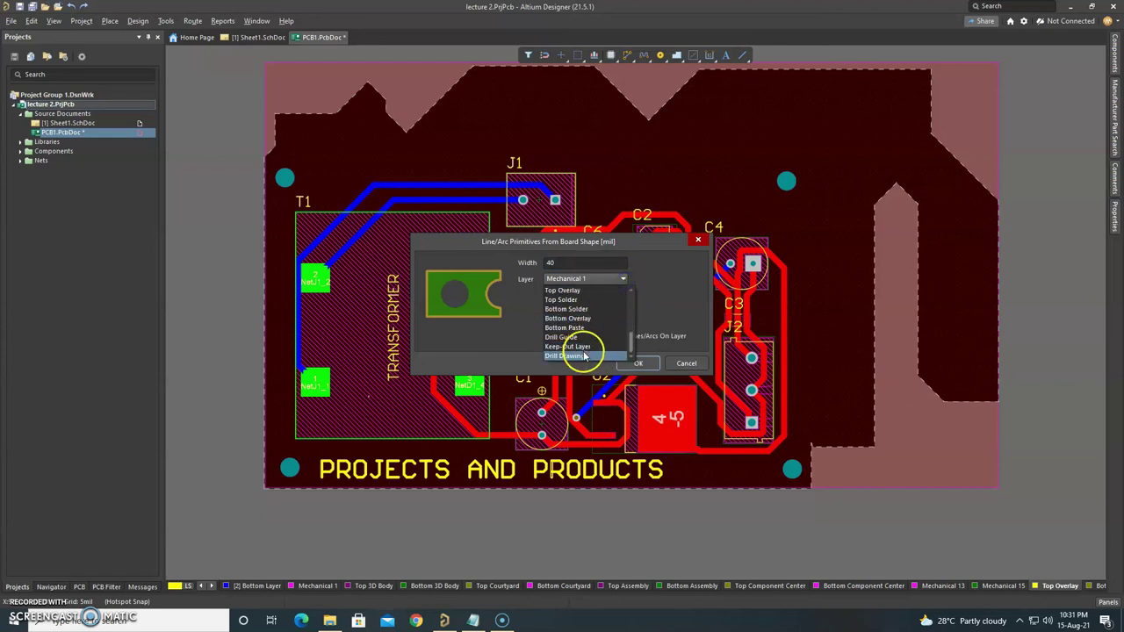
{"action": "left_click", "coordinate": [576, 290]}
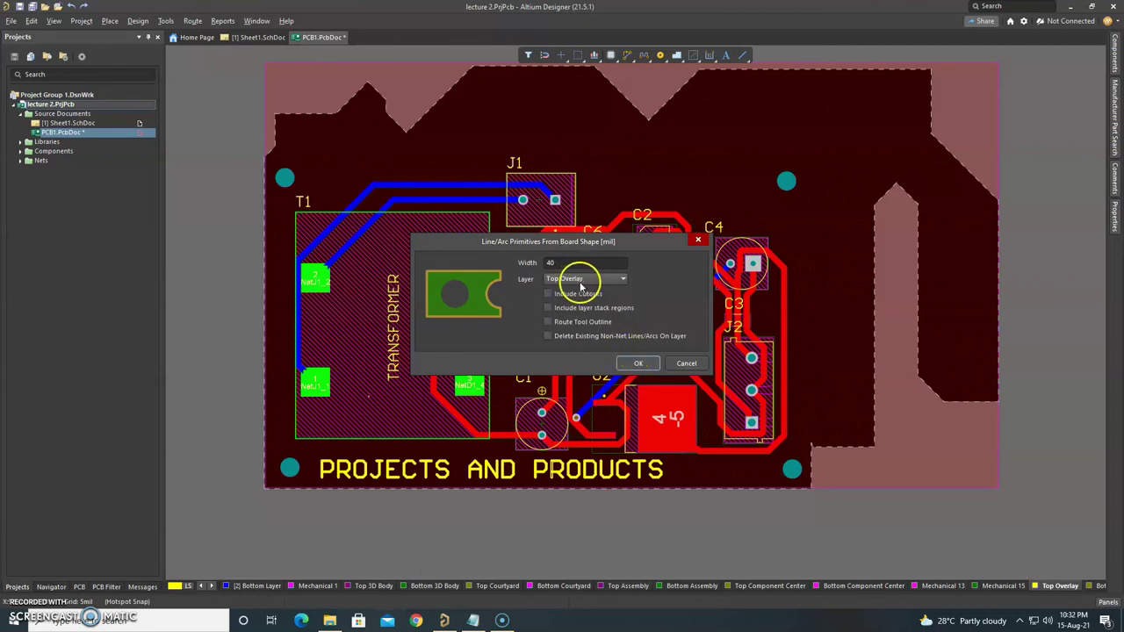
{"action": "left_click", "coordinate": [638, 363]}
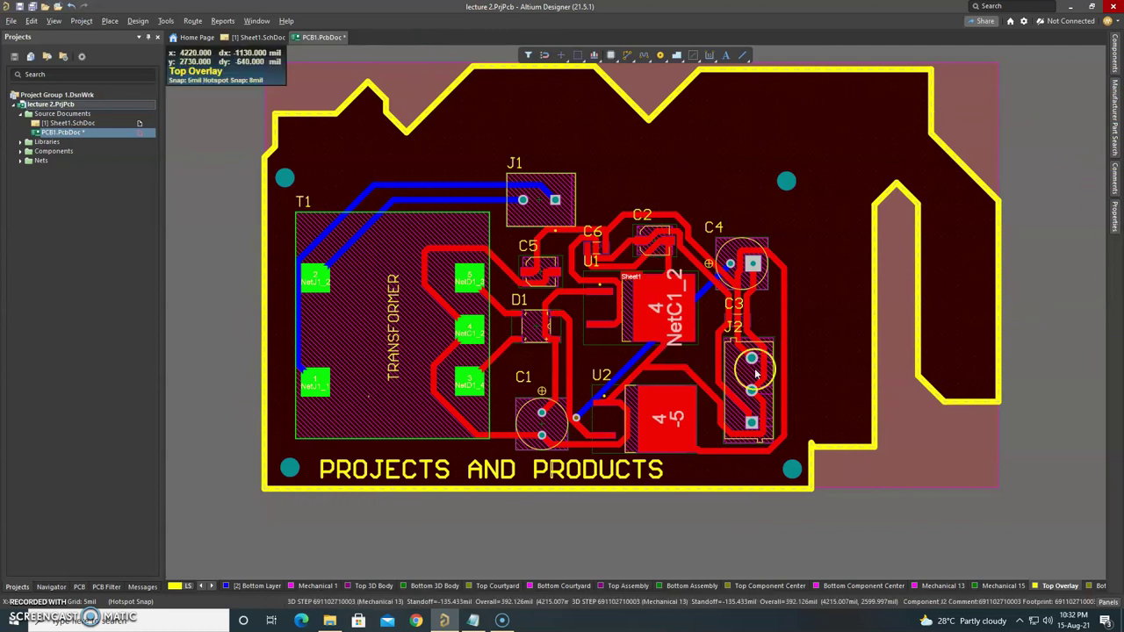
- Drop the mounting holes into the top-right, top-left and bottom-right corners of the yellow outline
{"action": "key", "text": "p"}
{"action": "key", "text": "p"}
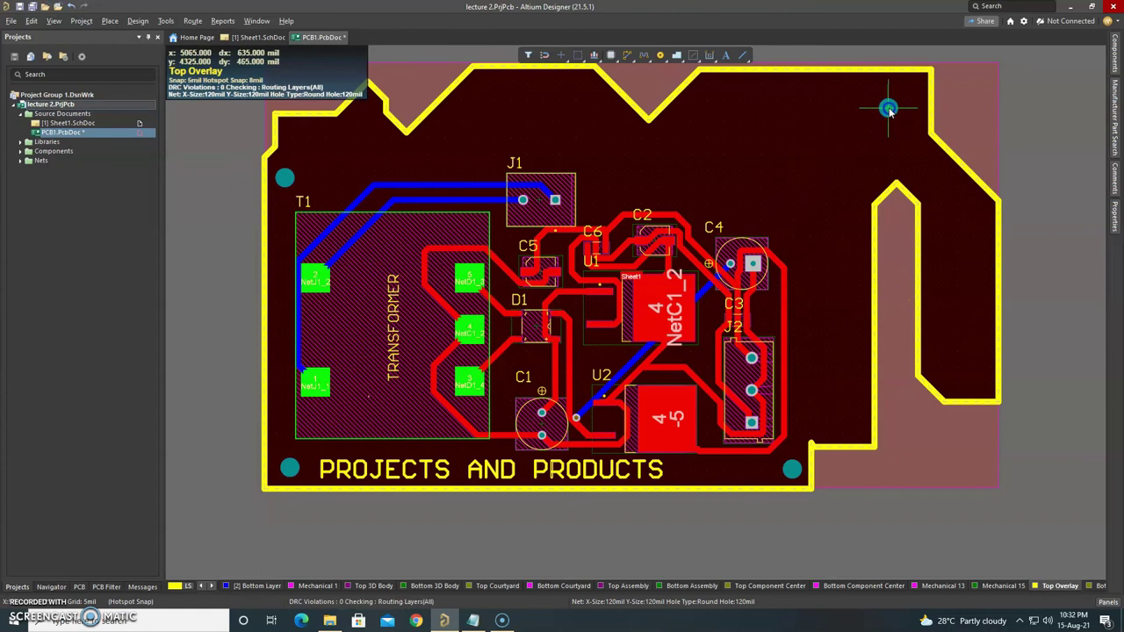
{"action": "left_click", "coordinate": [911, 86]}
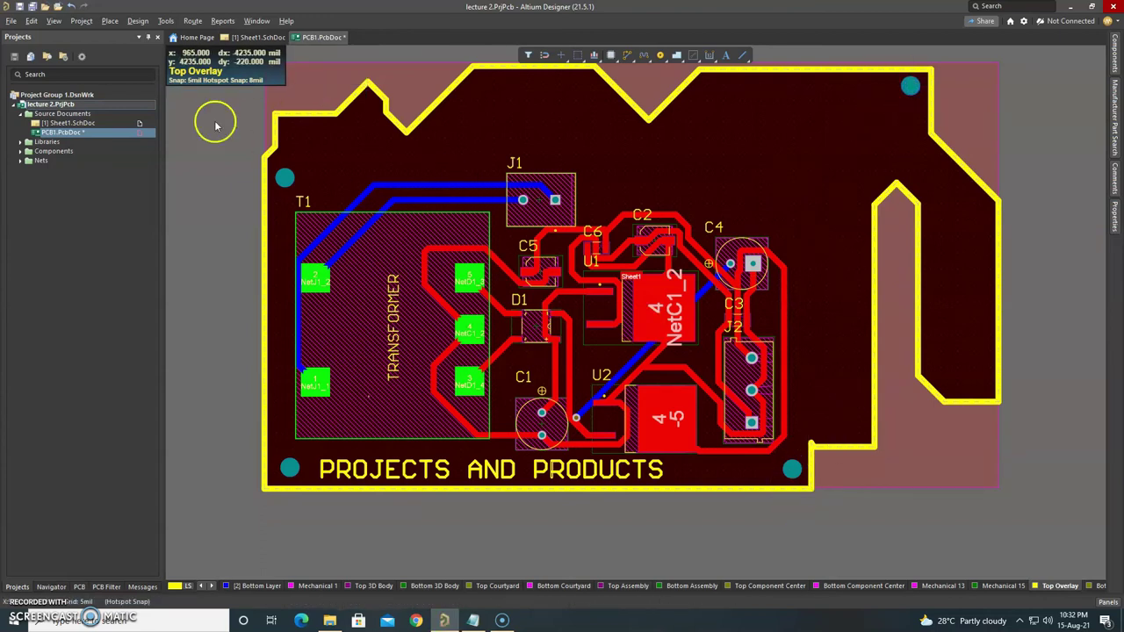
{"action": "left_click", "coordinate": [294, 133]}
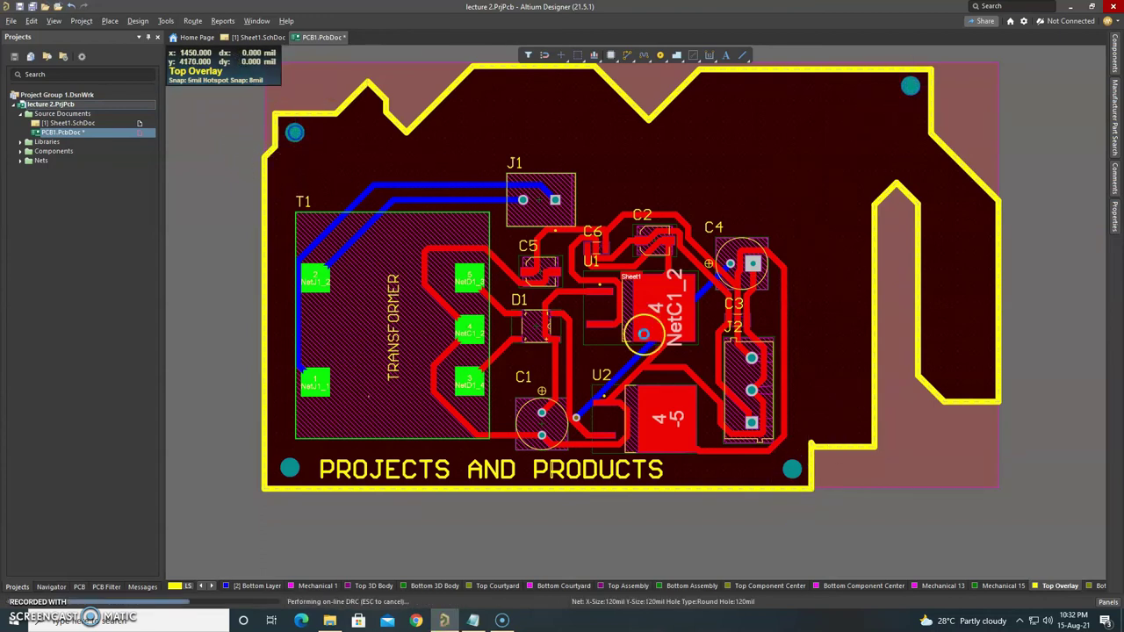
{"action": "left_click", "coordinate": [792, 470]}
{"action": "key", "text": "Escape"}
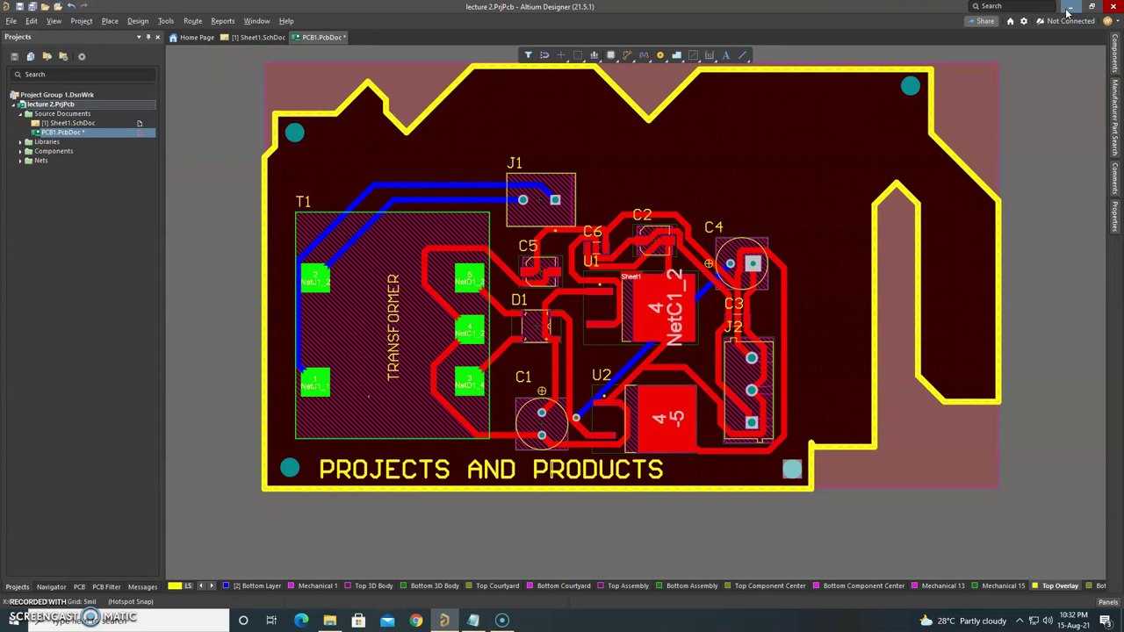
{"action": "left_click", "coordinate": [1074, 7]}
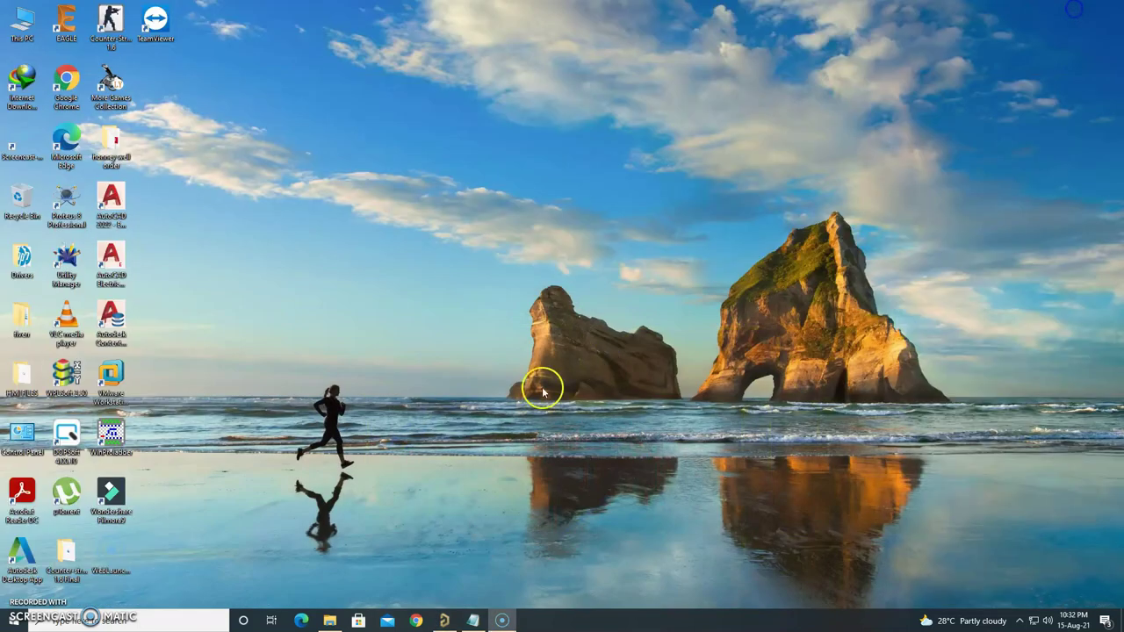